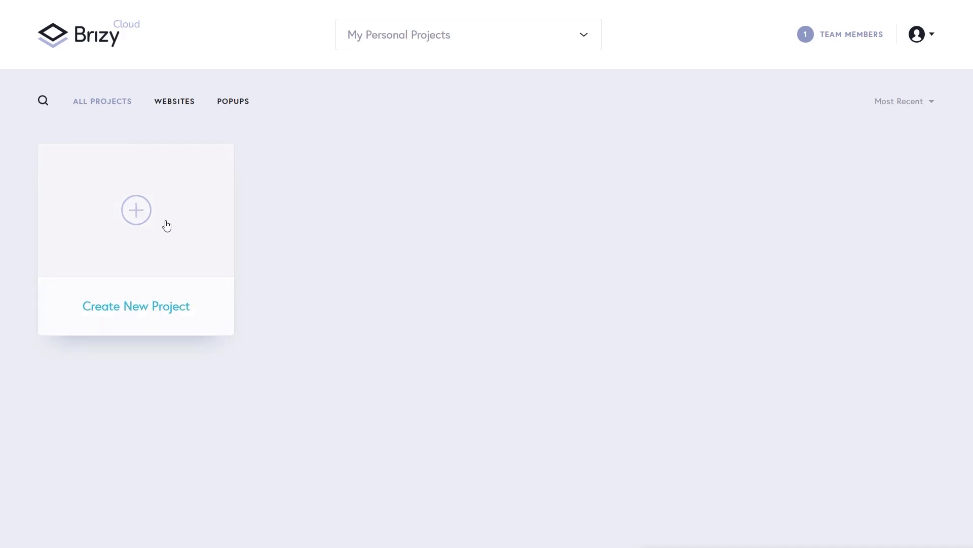
Create a new Website & Landing Page project
{"action": "left_click", "coordinate": [133, 219]}
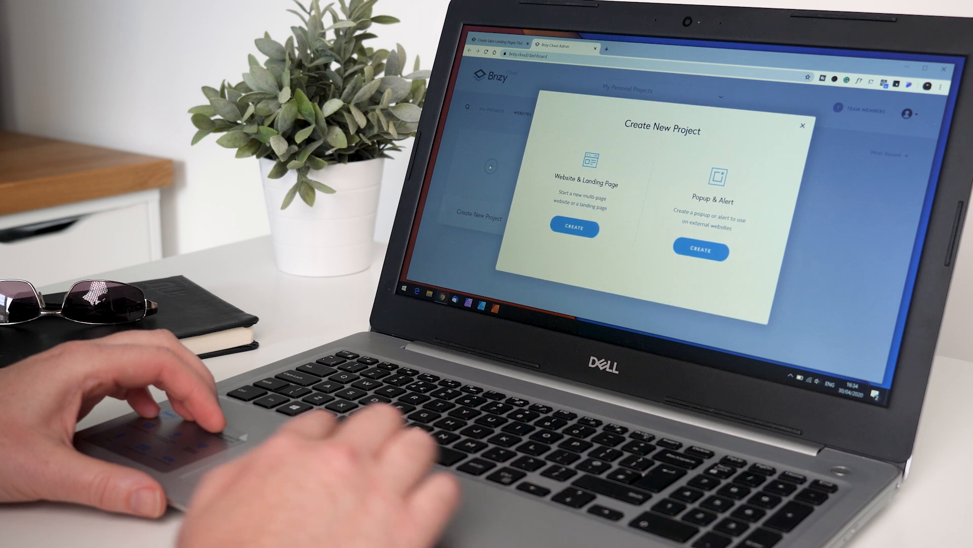
{"action": "left_click", "coordinate": [577, 229]}
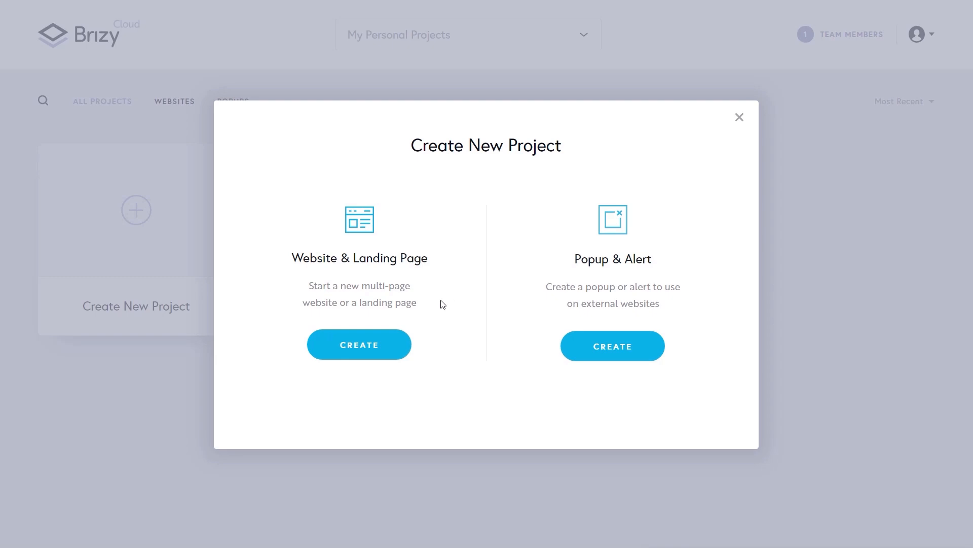
{"action": "left_click", "coordinate": [349, 351]}
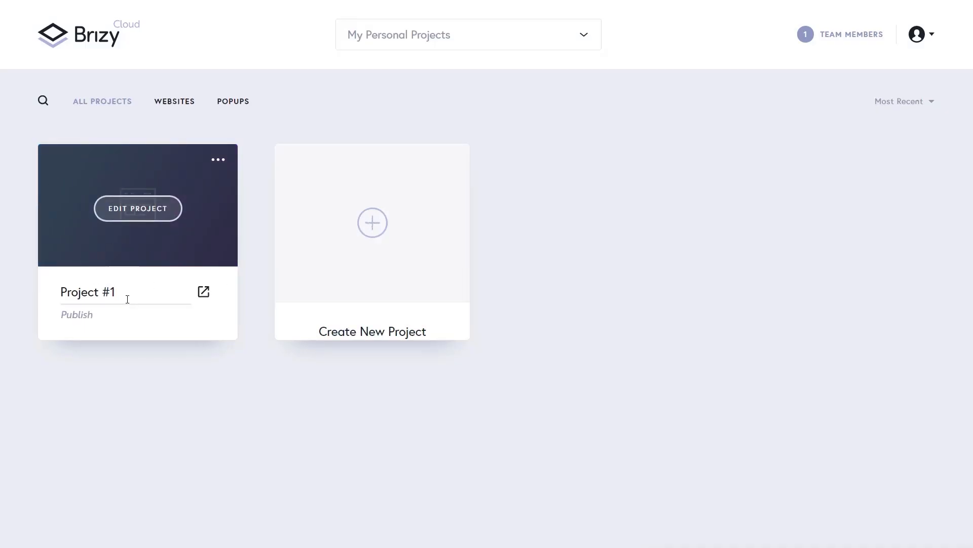
Rename the new project to WPTuts
{"action": "left_click_drag", "start_coordinate": [119, 292], "coordinate": [42, 290]}
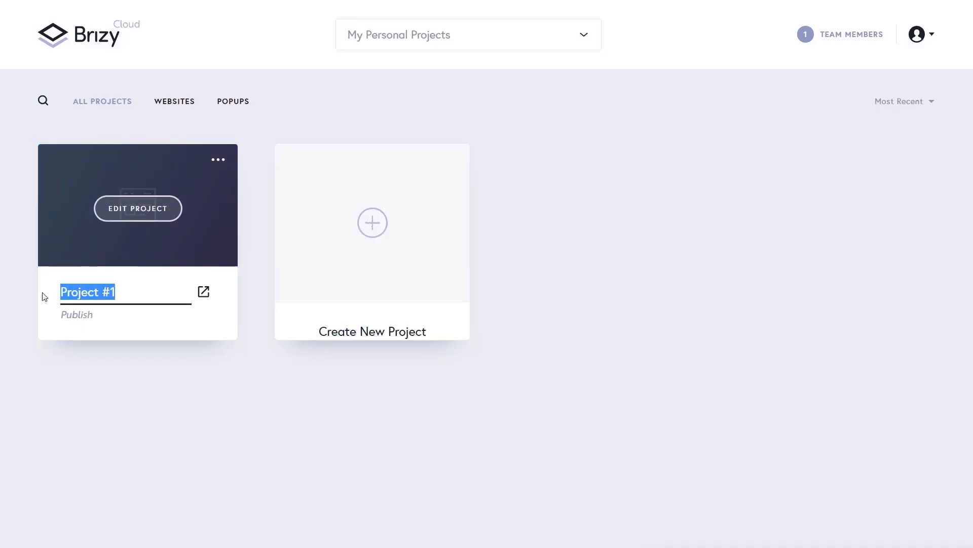
{"action": "type", "text": "WPTUs"}
{"action": "key", "text": "BackSpace"}
{"action": "key", "text": "BackSpace"}
{"action": "type", "text": "uts"}
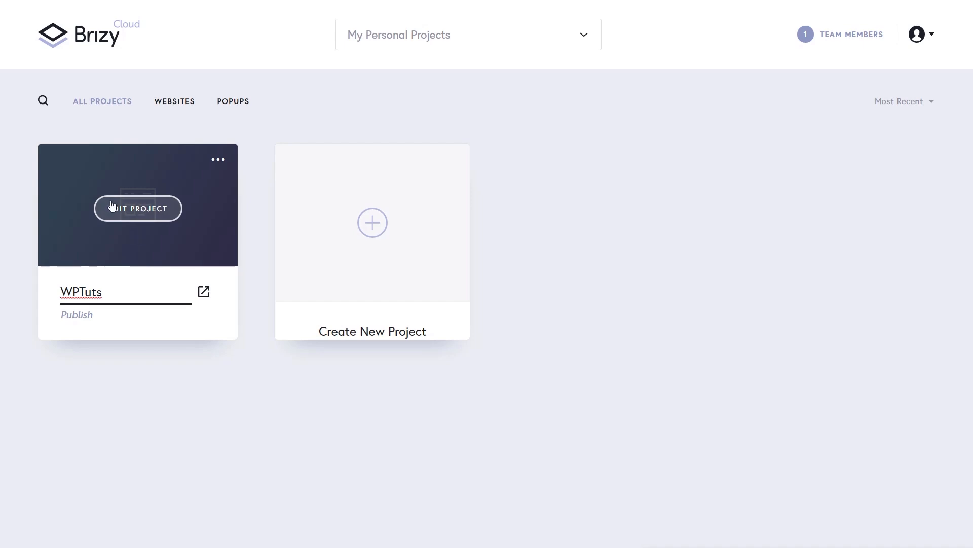
Check the WPTuts project's available actions and open the project for editing
{"action": "left_click", "coordinate": [218, 162]}
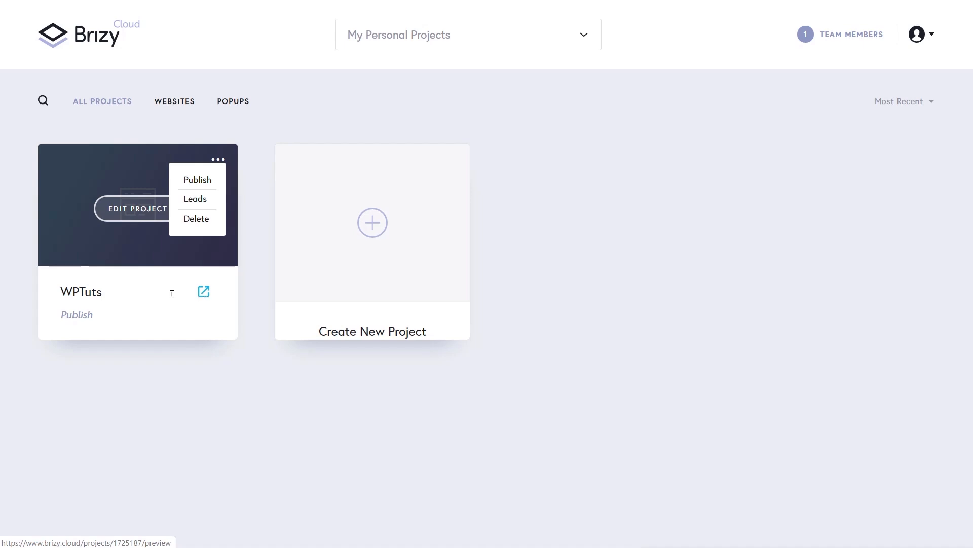
{"action": "left_click", "coordinate": [121, 284]}
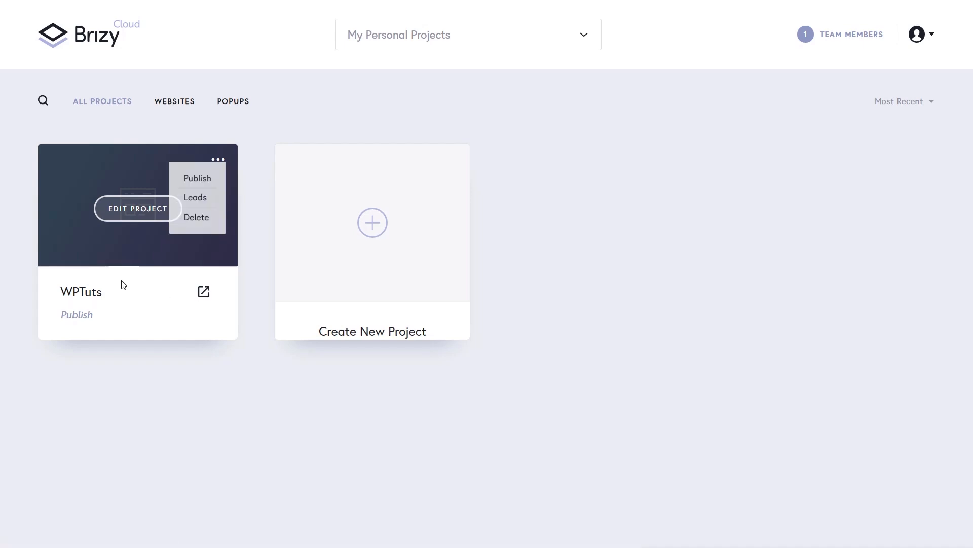
{"action": "left_click", "coordinate": [137, 215]}
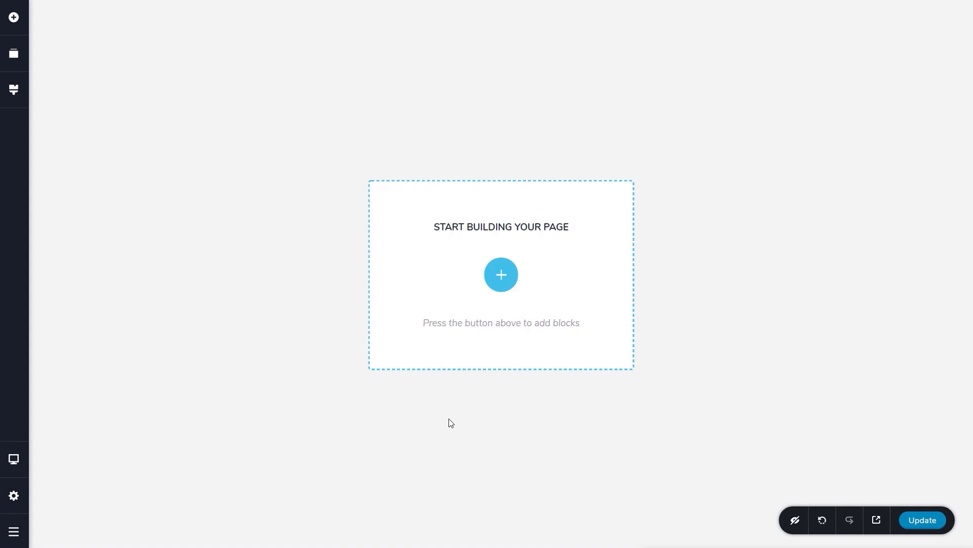
Review the available page elements, the block ordering and the global styling presets in the page editor
{"action": "left_click", "coordinate": [14, 18]}
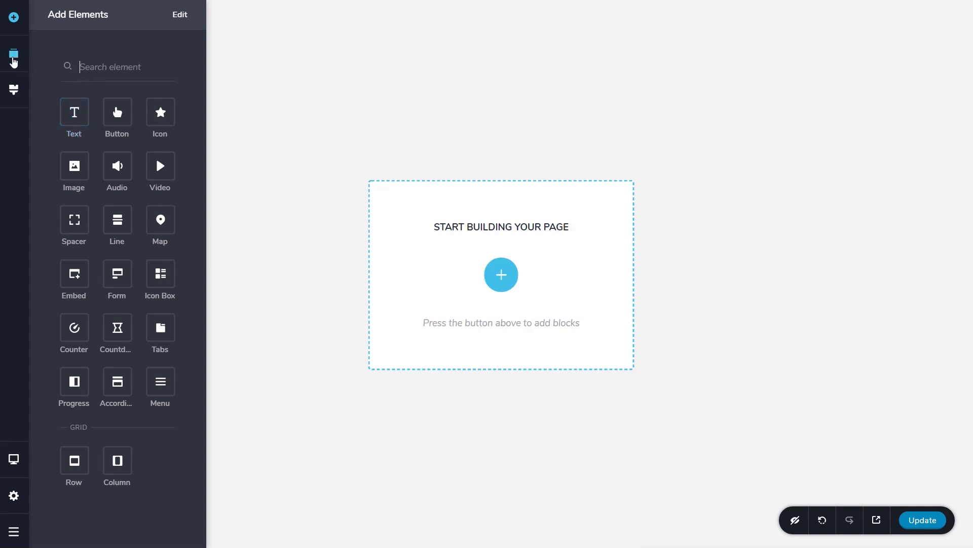
{"action": "left_click", "coordinate": [14, 57]}
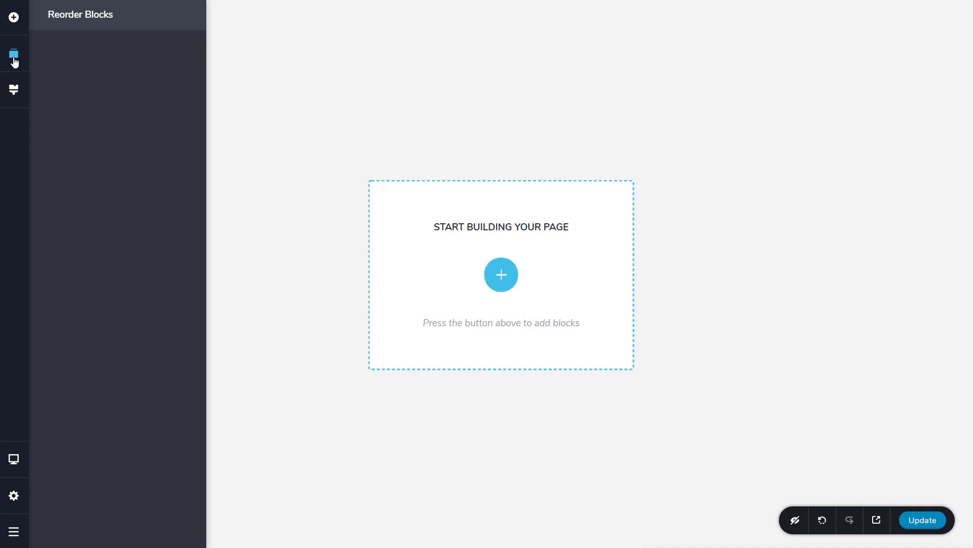
{"action": "left_click", "coordinate": [14, 90]}
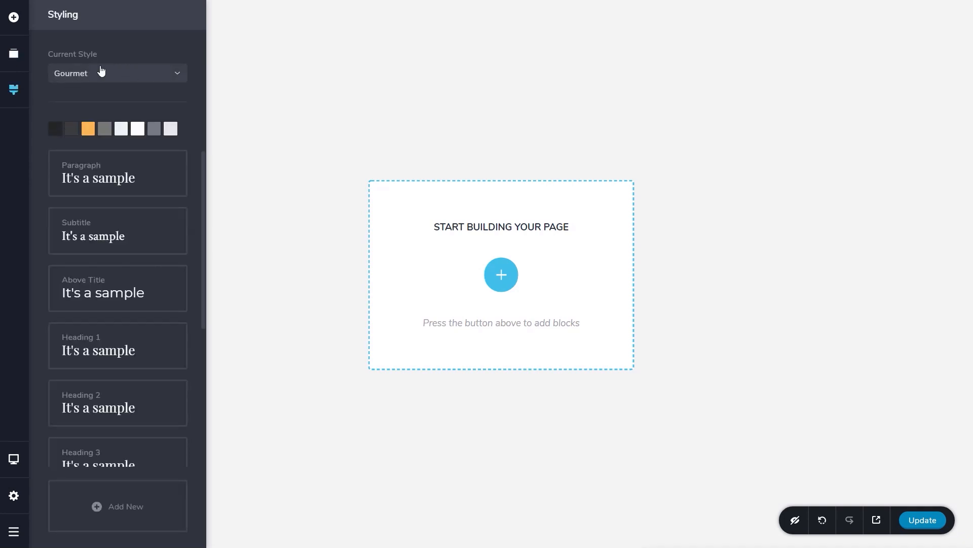
{"action": "left_click", "coordinate": [108, 75]}
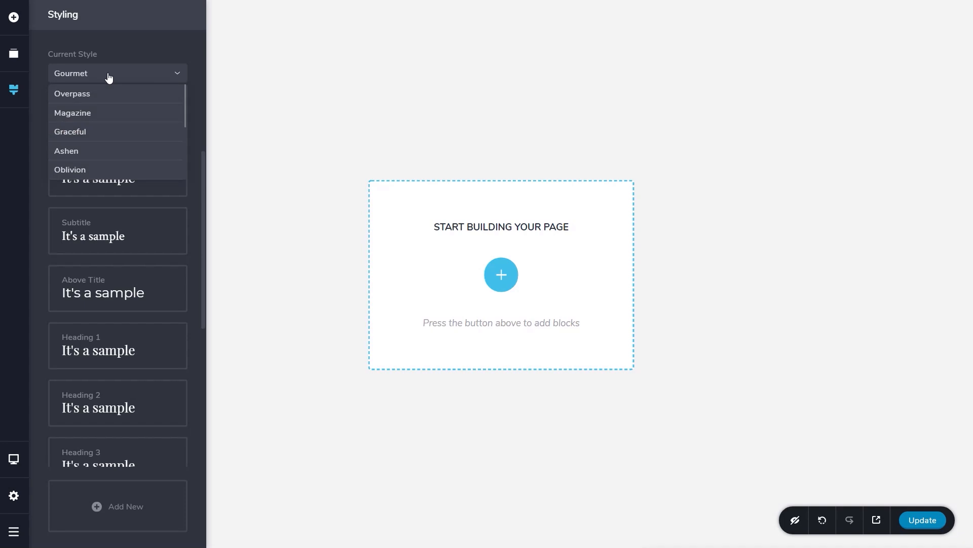
{"action": "left_click", "coordinate": [126, 52]}
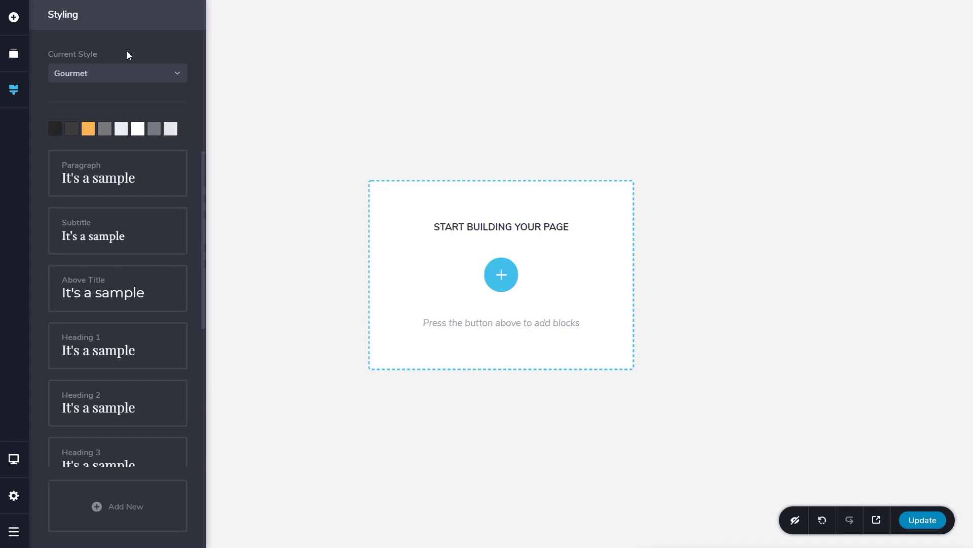
Review the device view options, the site's page assets and the editor's help and dashboard options
{"action": "left_click", "coordinate": [16, 464]}
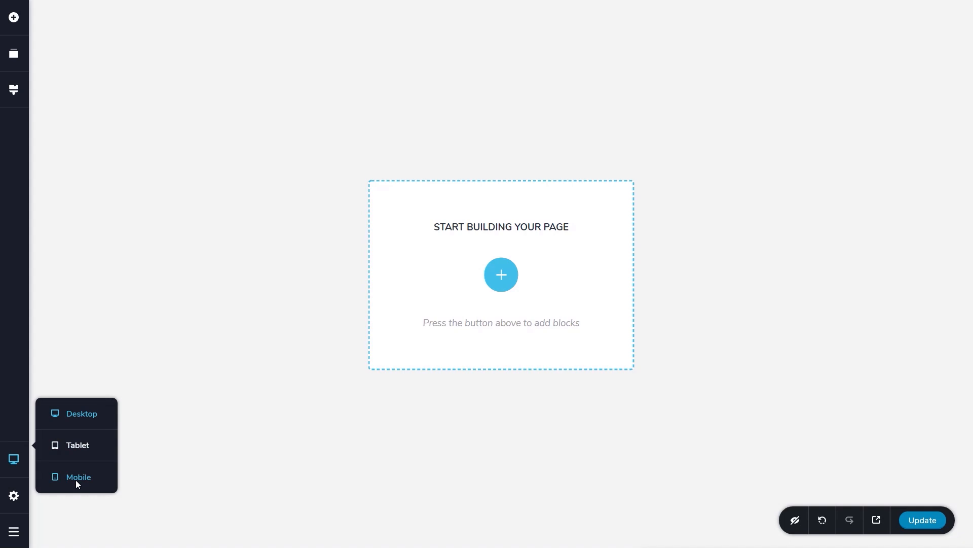
{"action": "left_click", "coordinate": [14, 496]}
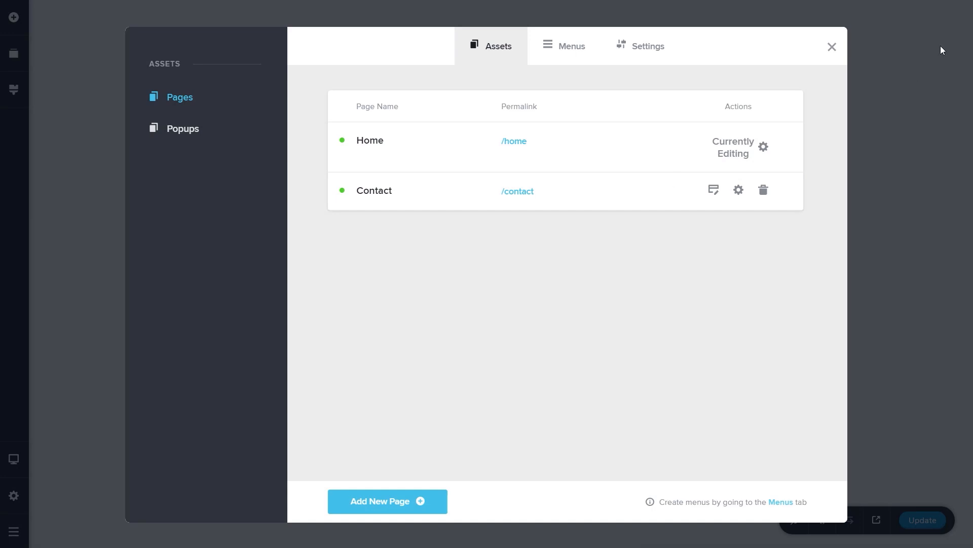
{"action": "left_click", "coordinate": [832, 46]}
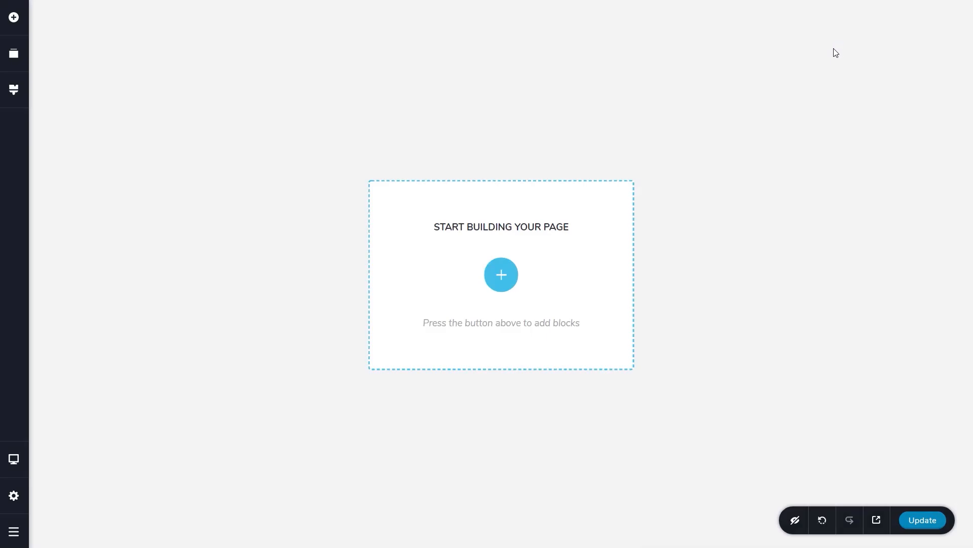
{"action": "left_click", "coordinate": [12, 536]}
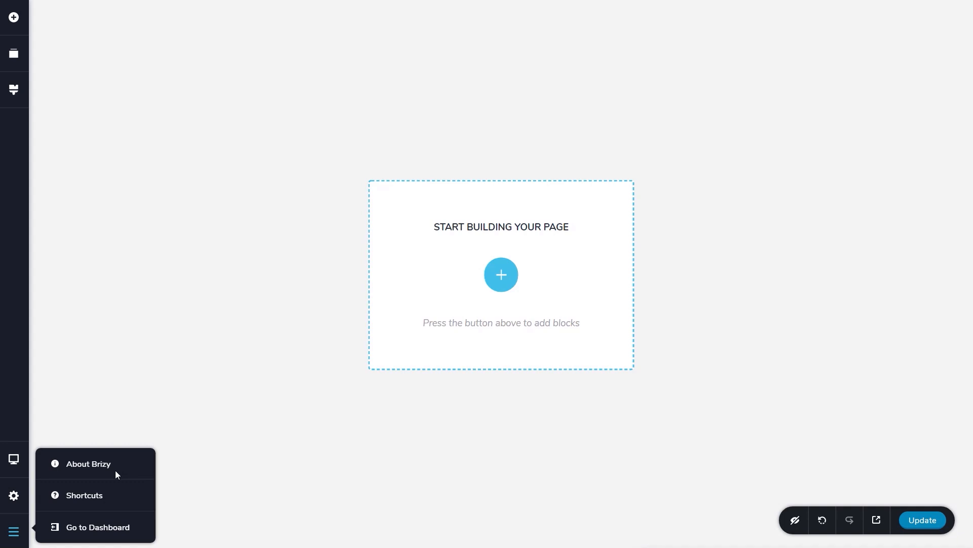
{"action": "left_click", "coordinate": [250, 476]}
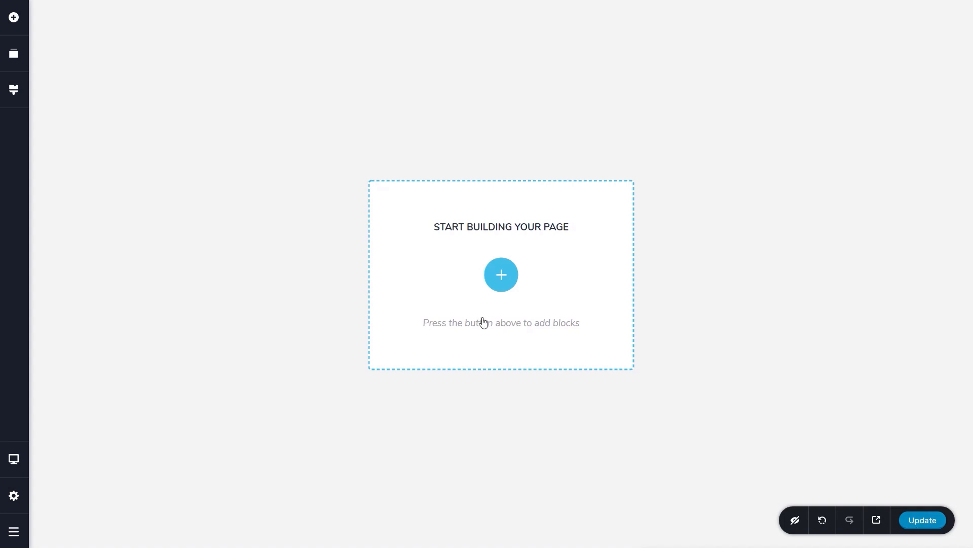
Browse the predesigned page layouts across all categories for the empty page
{"action": "left_click", "coordinate": [502, 273]}
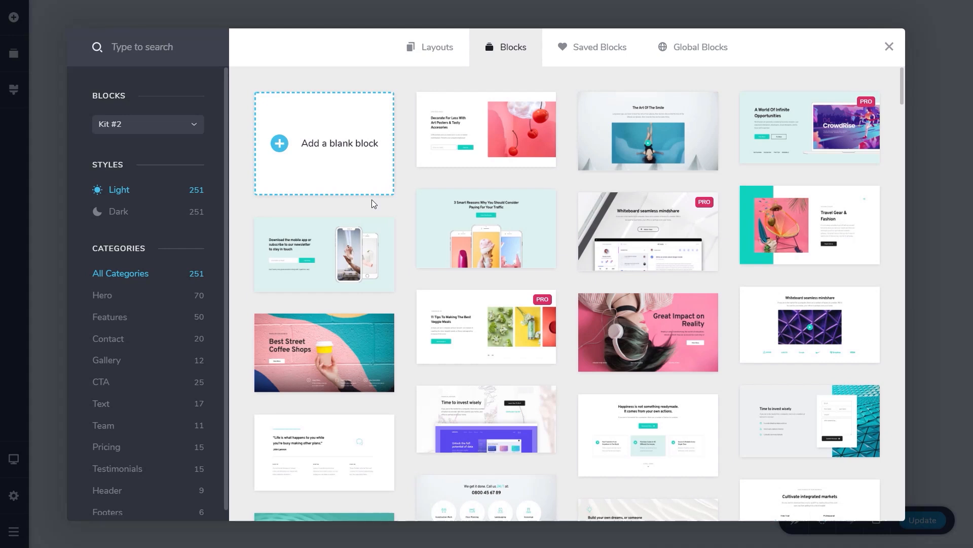
{"action": "left_click", "coordinate": [433, 51]}
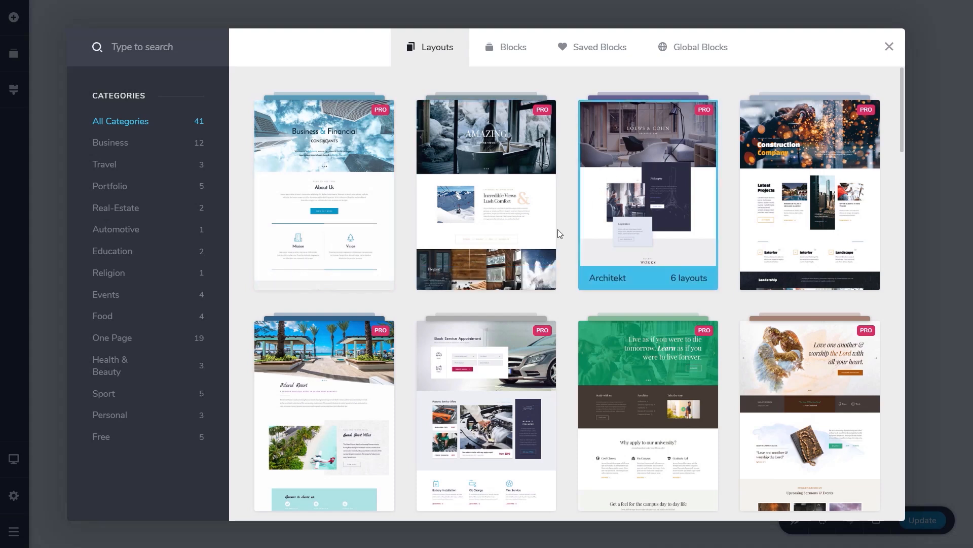
{"action": "scroll", "coordinate": [540, 259], "scroll_direction": "down", "scroll_amount": 10}
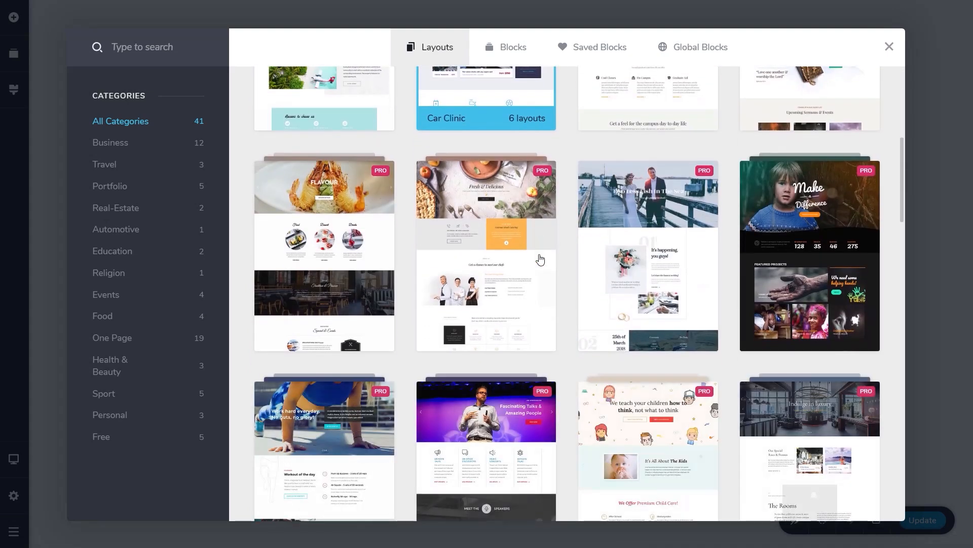
{"action": "scroll", "coordinate": [540, 259], "scroll_direction": "down", "scroll_amount": 4}
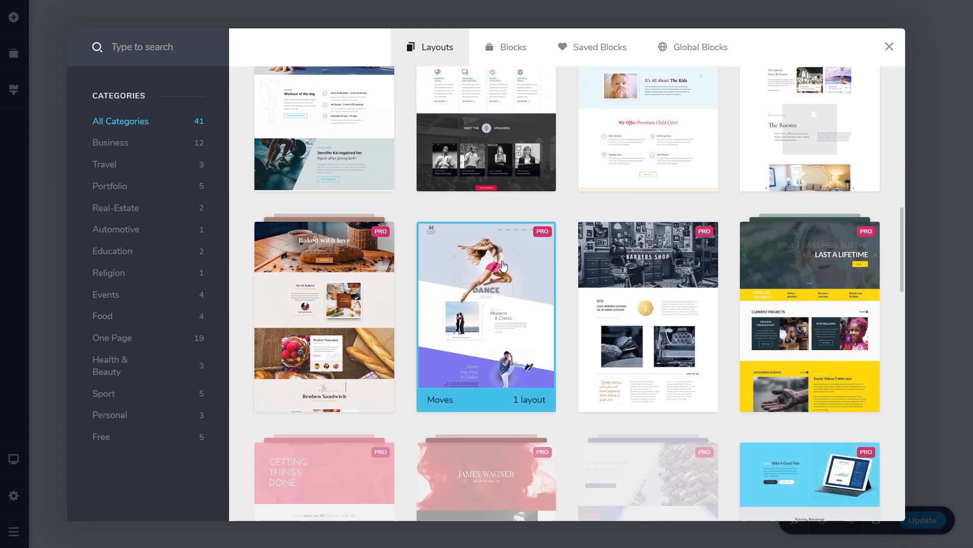
{"action": "scroll", "coordinate": [504, 265], "scroll_direction": "down", "scroll_amount": 4}
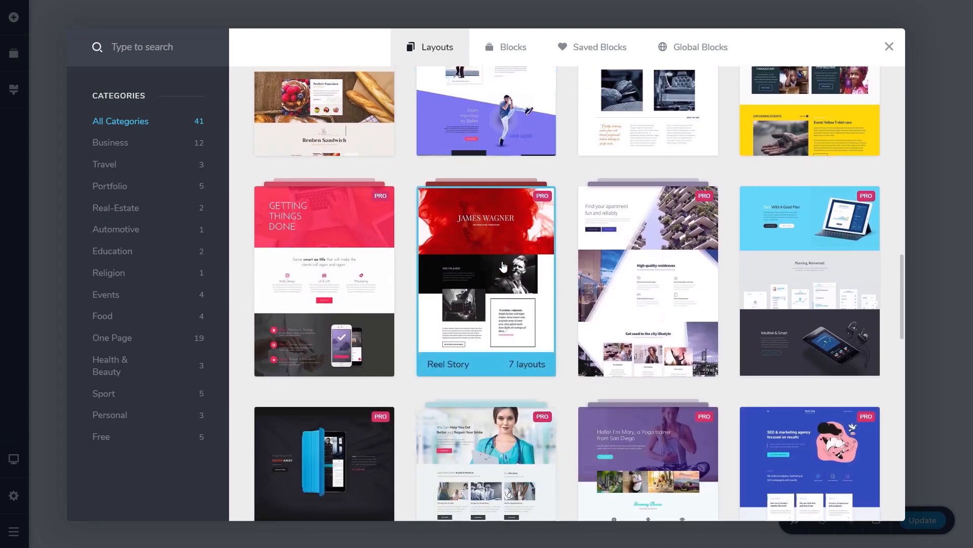
{"action": "scroll", "coordinate": [503, 267], "scroll_direction": "down", "scroll_amount": 10}
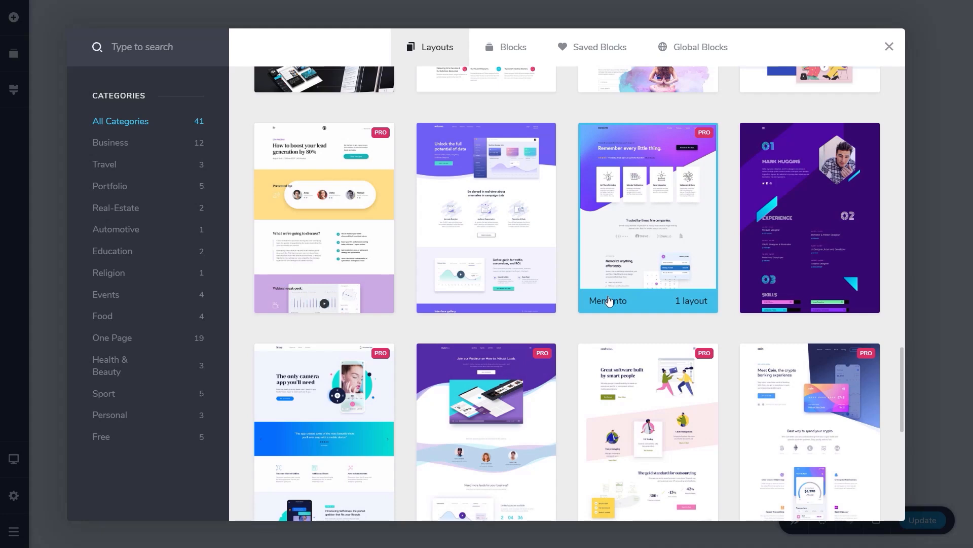
{"action": "scroll", "coordinate": [609, 299], "scroll_direction": "up", "scroll_amount": 5}
{"action": "scroll", "coordinate": [609, 302], "scroll_direction": "up", "scroll_amount": 1}
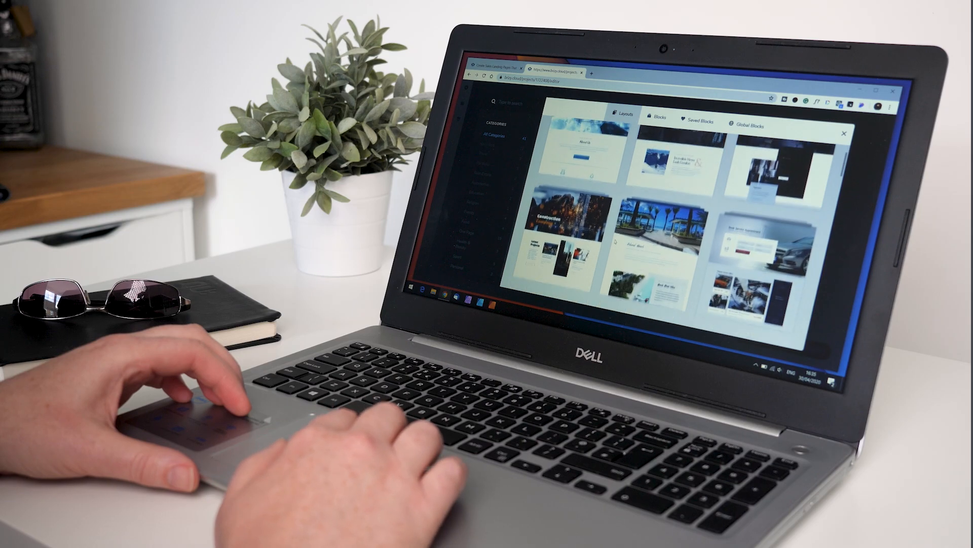
{"action": "scroll", "coordinate": [615, 242], "scroll_direction": "down", "scroll_amount": 3}
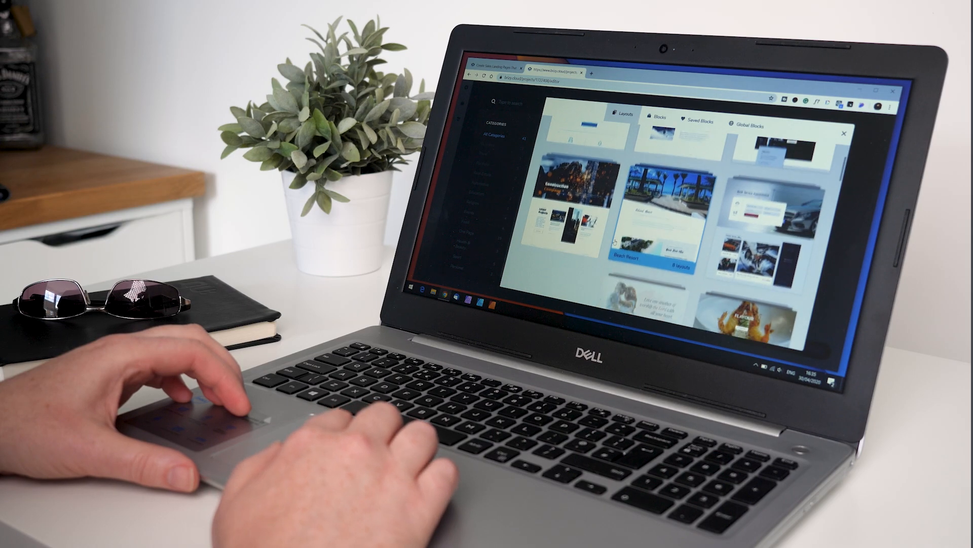
{"action": "scroll", "coordinate": [614, 242], "scroll_direction": "down", "scroll_amount": 3}
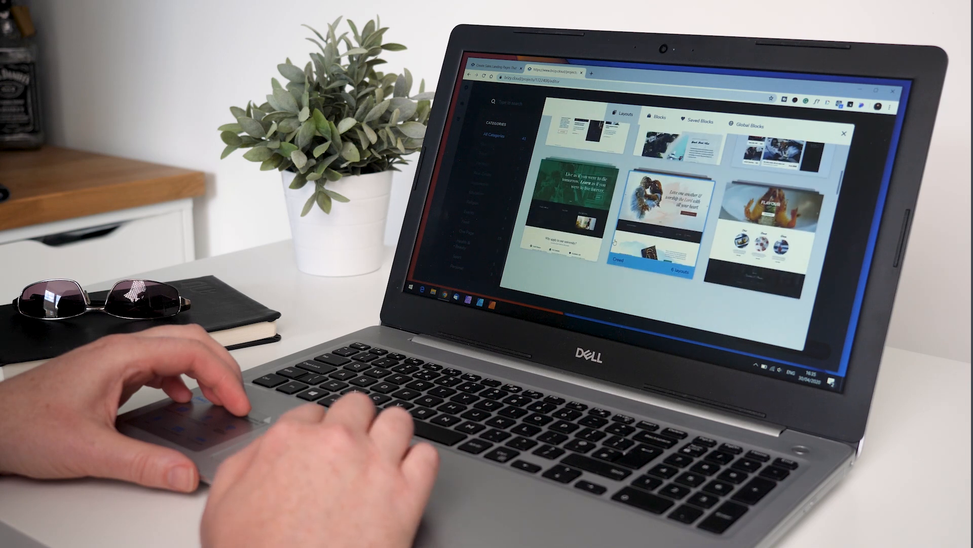
{"action": "scroll", "coordinate": [614, 243], "scroll_direction": "down", "scroll_amount": 6}
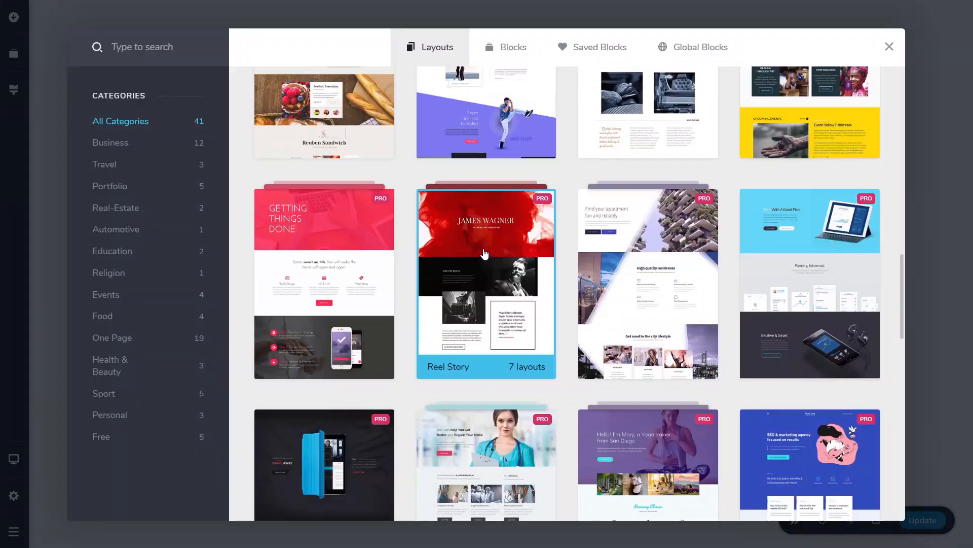
Preview the Reel Story layout and examine its Homepage design down to the client logos
{"action": "left_click", "coordinate": [484, 254]}
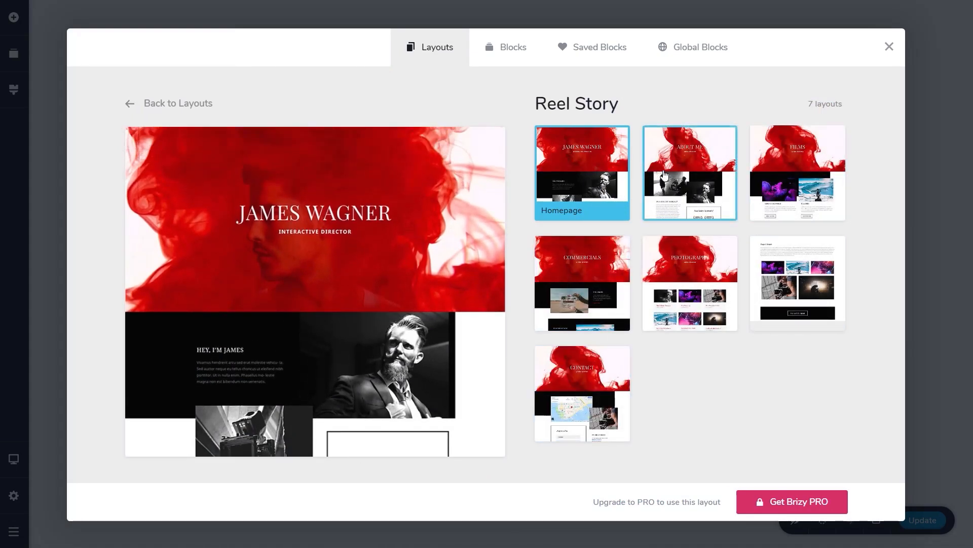
{"action": "scroll", "coordinate": [403, 241], "scroll_direction": "down", "scroll_amount": 3}
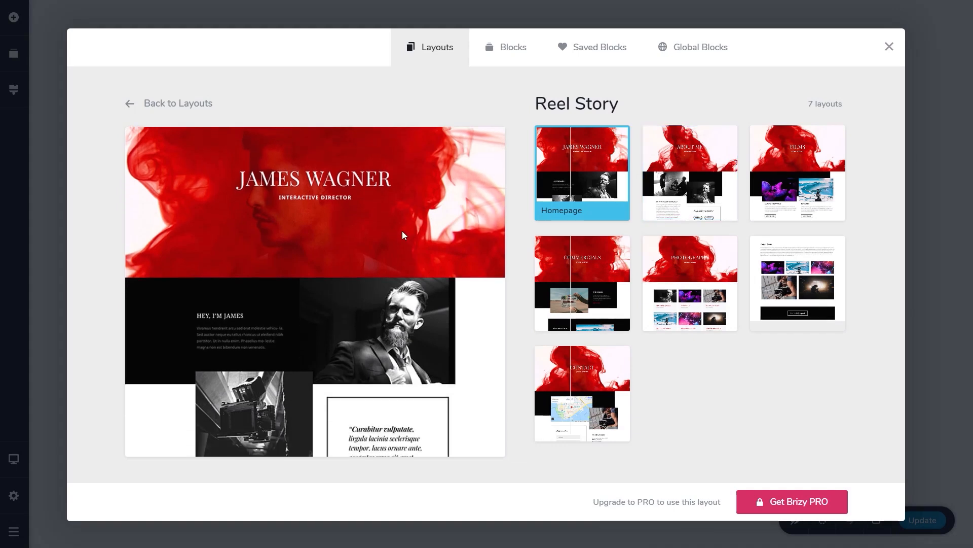
{"action": "scroll", "coordinate": [403, 241], "scroll_direction": "down", "scroll_amount": 7}
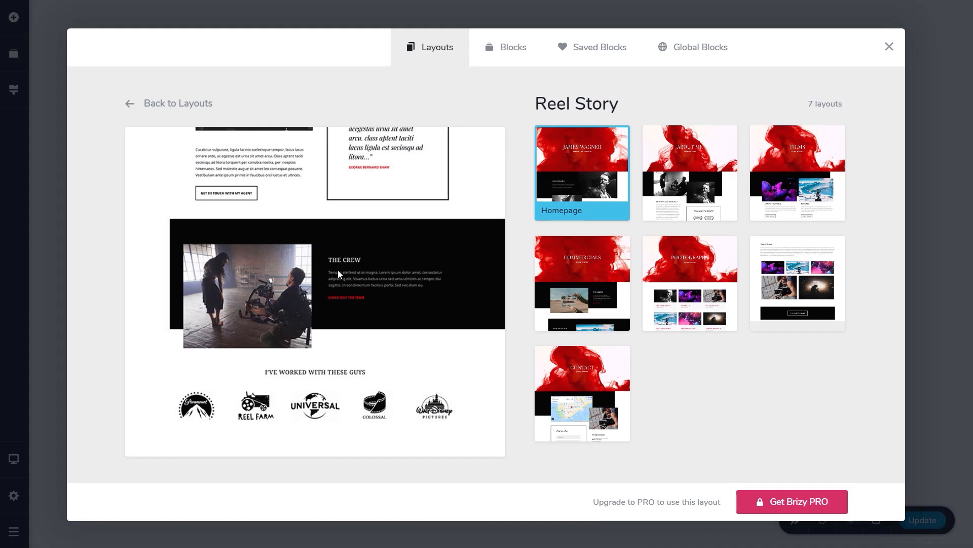
Compare the predesigned Kit #2 blocks in the Dark and Light styles
{"action": "left_click", "coordinate": [499, 51]}
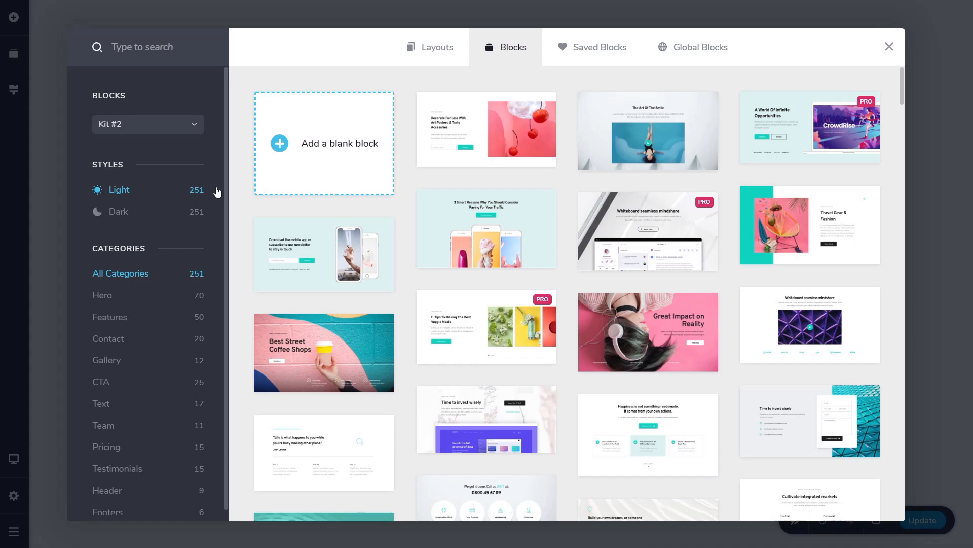
{"action": "left_click", "coordinate": [112, 213]}
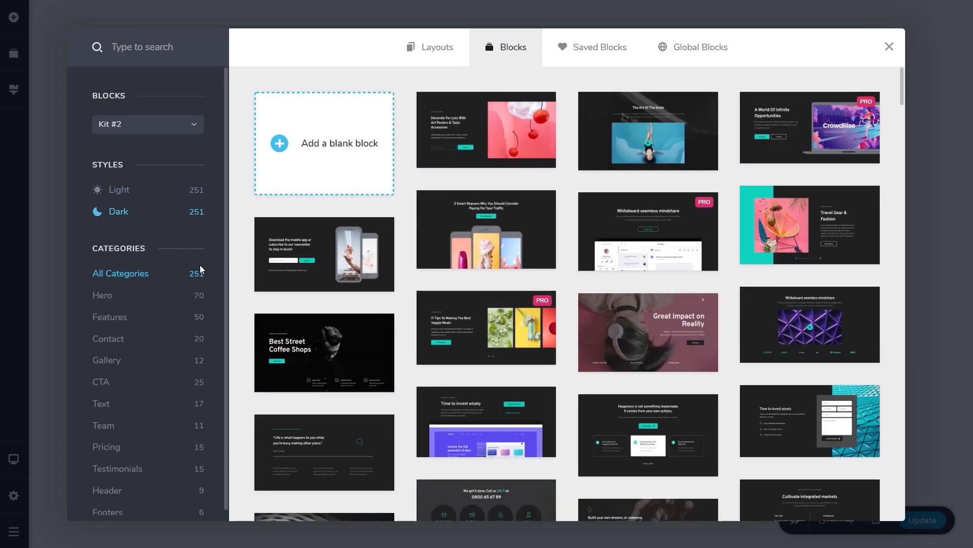
{"action": "left_click", "coordinate": [128, 196]}
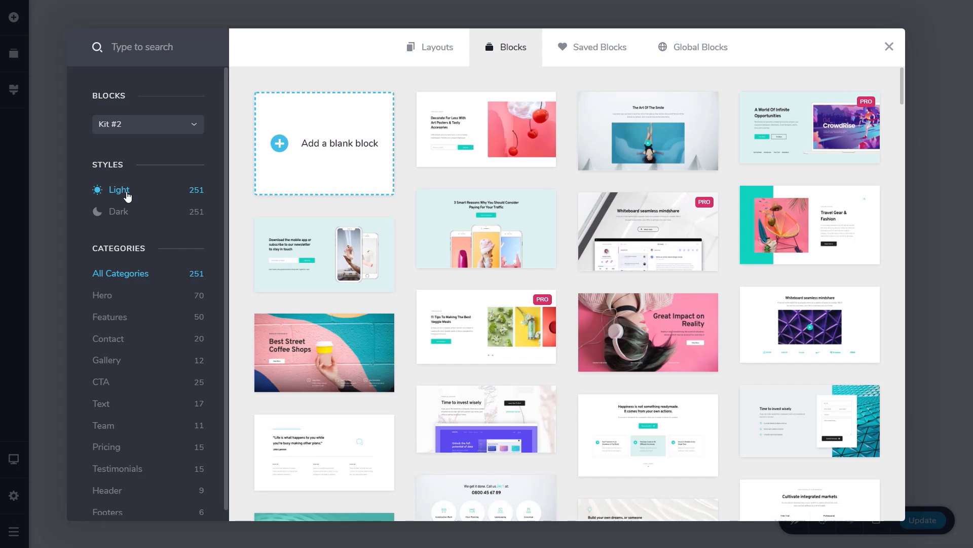
Browse the Kit #1 blocks across all categories, comparing the Dark and Light styles
{"action": "left_click", "coordinate": [151, 129]}
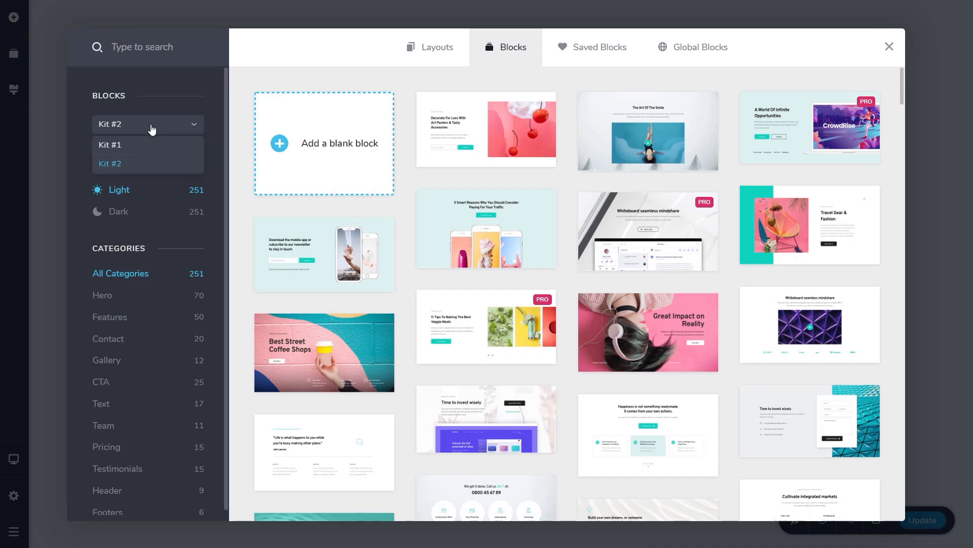
{"action": "left_click", "coordinate": [122, 145]}
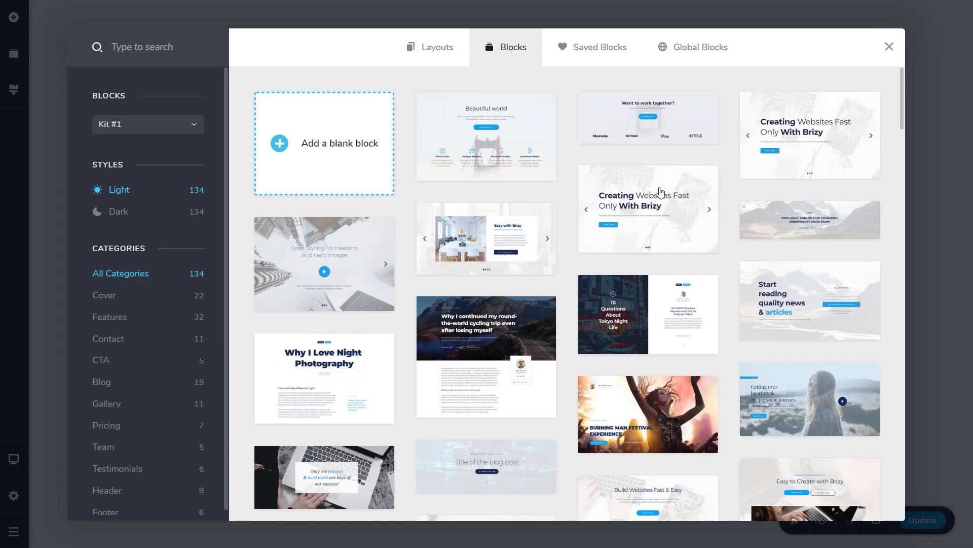
{"action": "scroll", "coordinate": [549, 287], "scroll_direction": "down", "scroll_amount": 5}
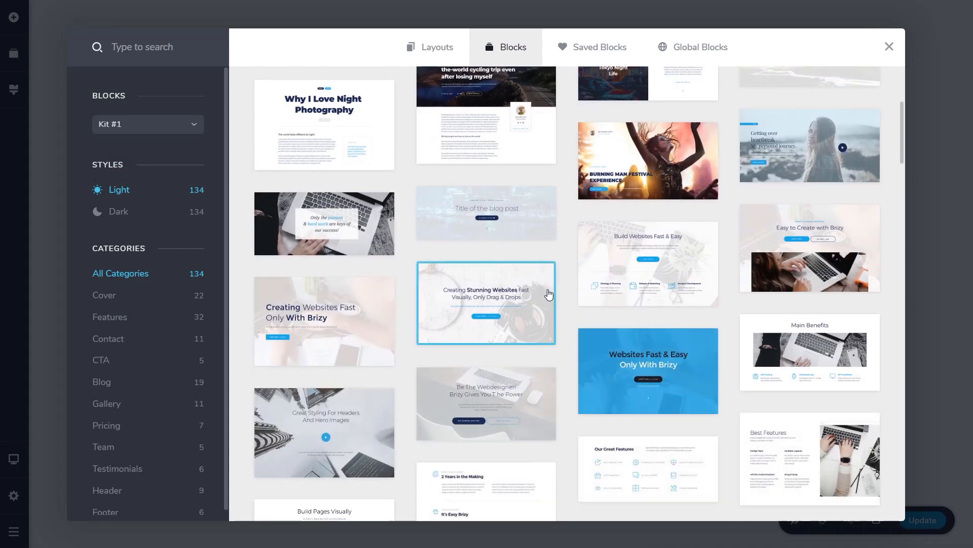
{"action": "scroll", "coordinate": [482, 305], "scroll_direction": "up", "scroll_amount": 4}
{"action": "left_click", "coordinate": [121, 213]}
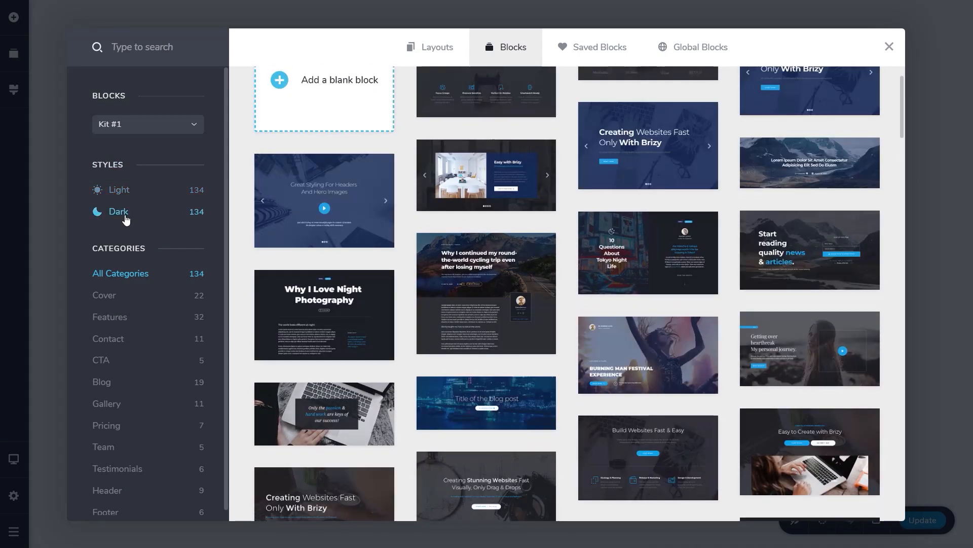
{"action": "left_click", "coordinate": [121, 191]}
{"action": "scroll", "coordinate": [341, 319], "scroll_direction": "down", "scroll_amount": 10}
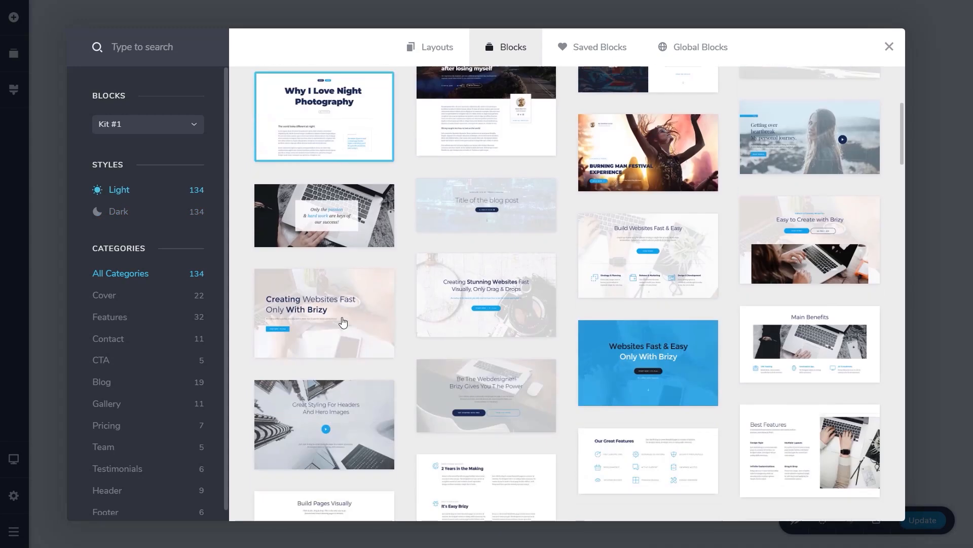
{"action": "scroll", "coordinate": [342, 320], "scroll_direction": "down", "scroll_amount": 15}
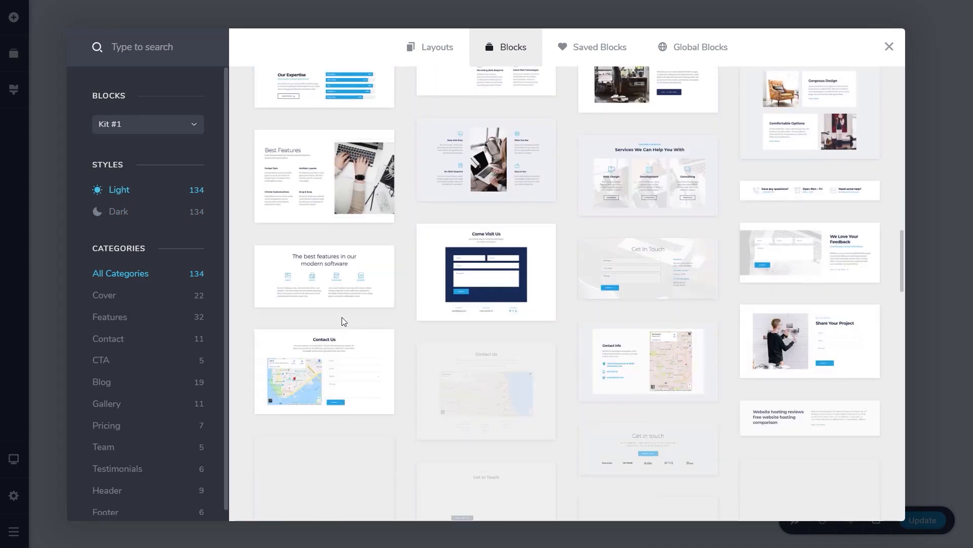
{"action": "scroll", "coordinate": [343, 321], "scroll_direction": "down", "scroll_amount": 7}
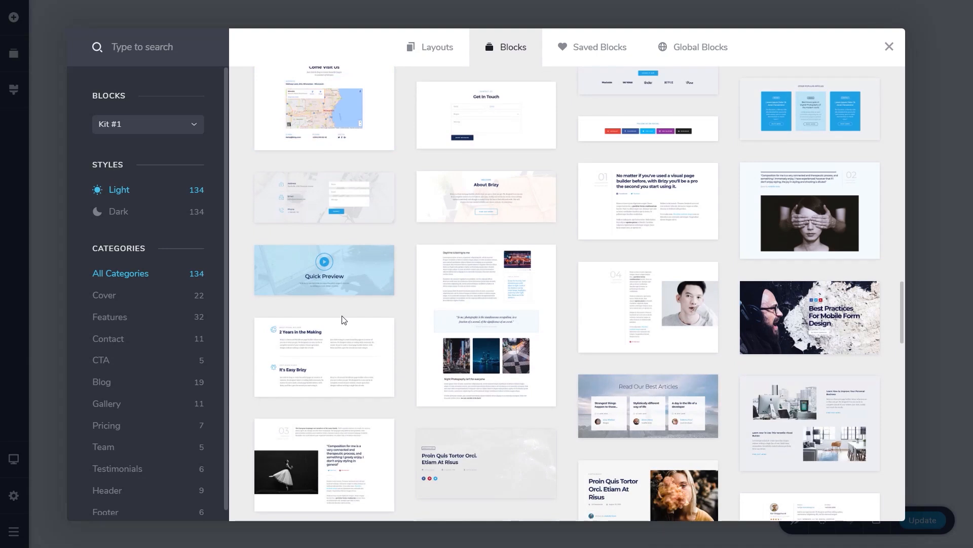
{"action": "scroll", "coordinate": [343, 321], "scroll_direction": "down", "scroll_amount": 3}
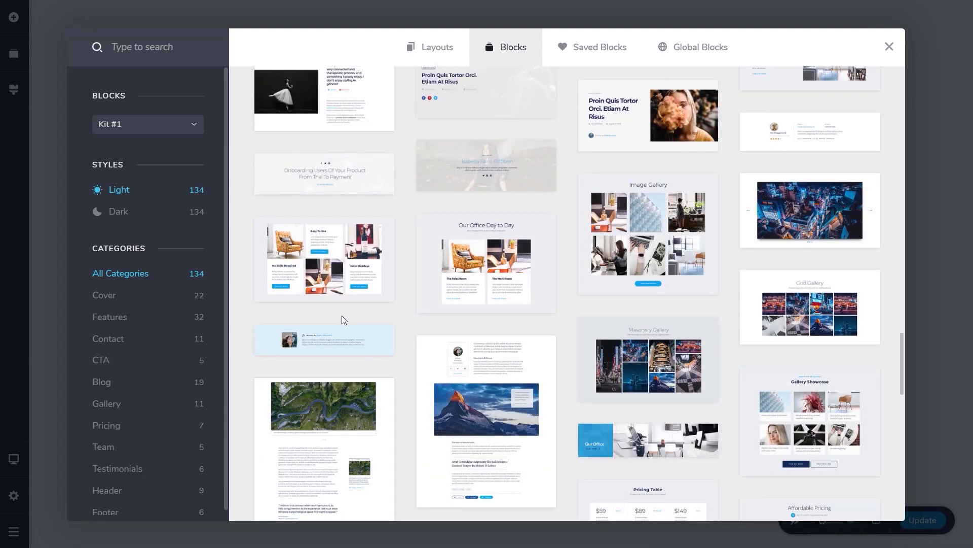
Switch the block library back to Kit #2 and review its blocks and list of categories
{"action": "left_click", "coordinate": [133, 131]}
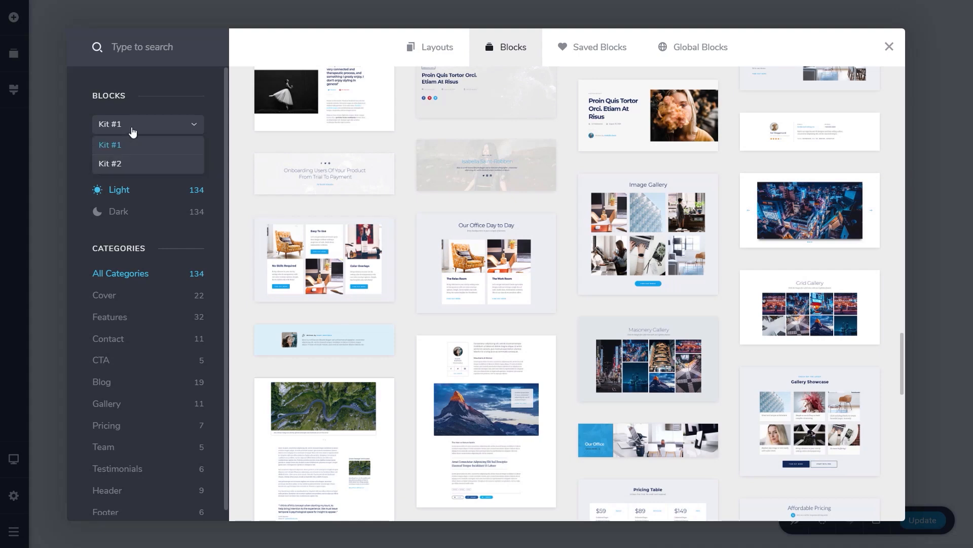
{"action": "left_click", "coordinate": [128, 164]}
{"action": "scroll", "coordinate": [432, 297], "scroll_direction": "up", "scroll_amount": 5}
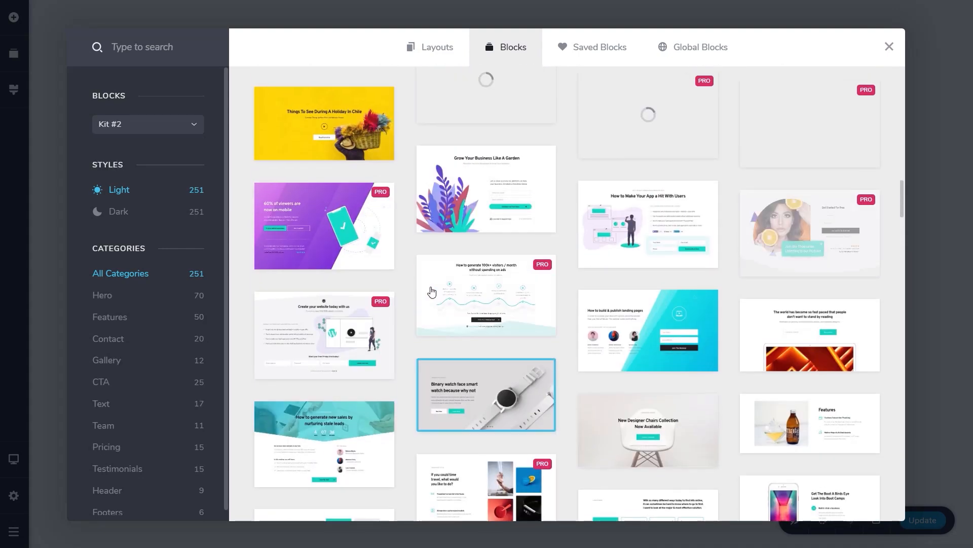
{"action": "mouse_move", "coordinate": [527, 278]}
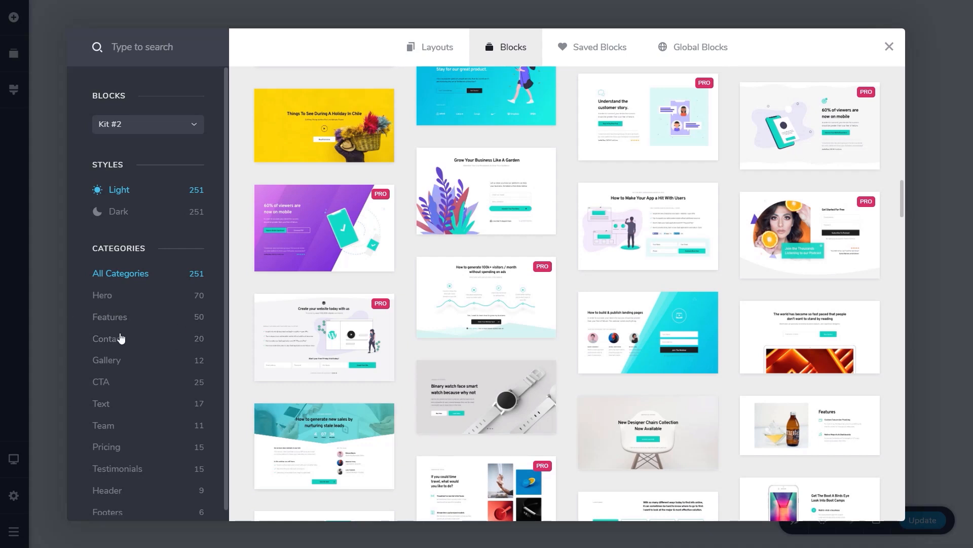
{"action": "scroll", "coordinate": [125, 324], "scroll_direction": "down", "scroll_amount": 1}
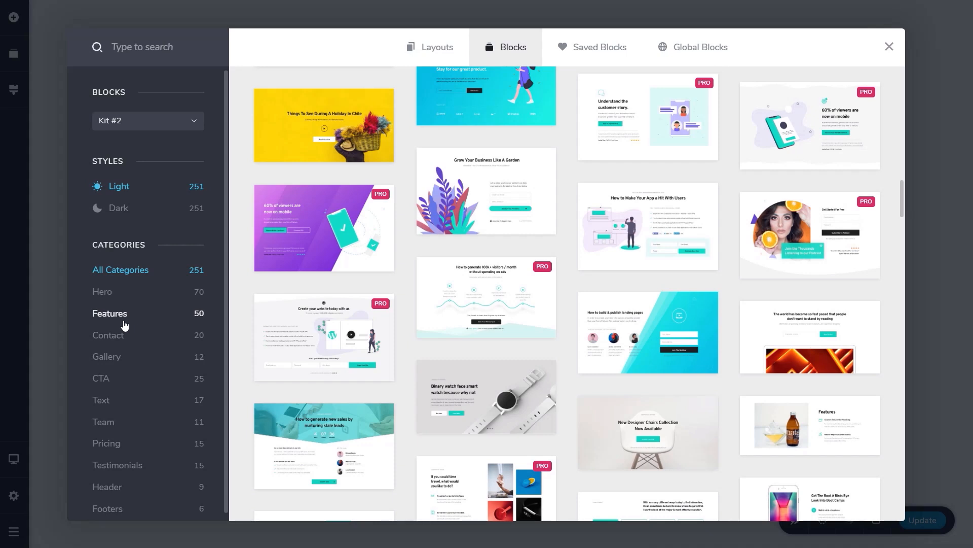
Browse the Hero blocks of Kit #2, checking which designs are free and which are PRO
{"action": "left_click", "coordinate": [108, 294]}
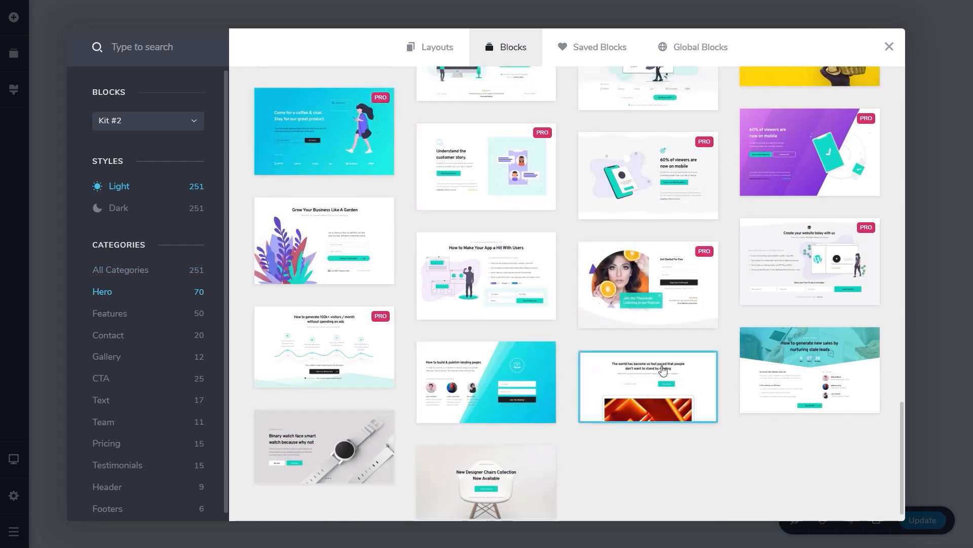
{"action": "scroll", "coordinate": [596, 360], "scroll_direction": "up", "scroll_amount": 10}
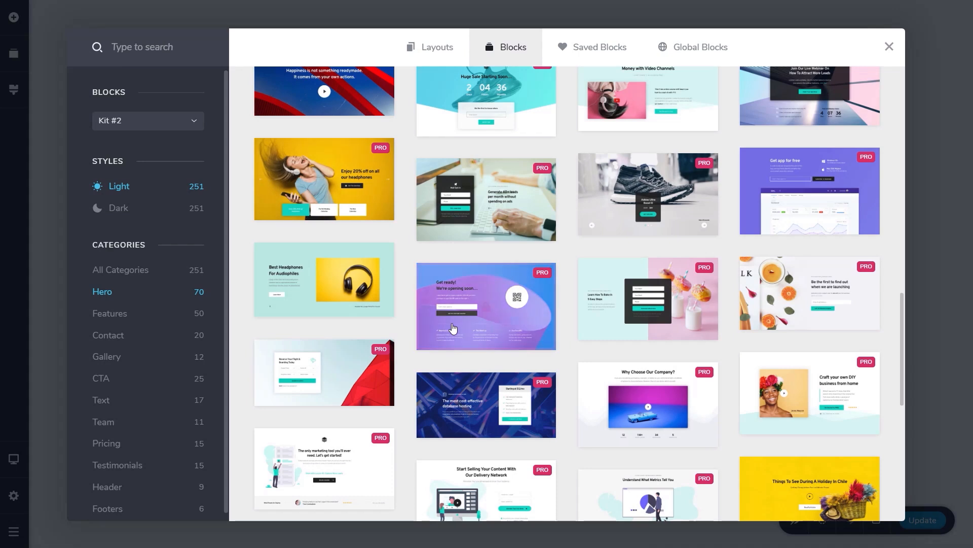
{"action": "scroll", "coordinate": [446, 325], "scroll_direction": "down", "scroll_amount": 7}
{"action": "scroll", "coordinate": [387, 329], "scroll_direction": "down", "scroll_amount": 2}
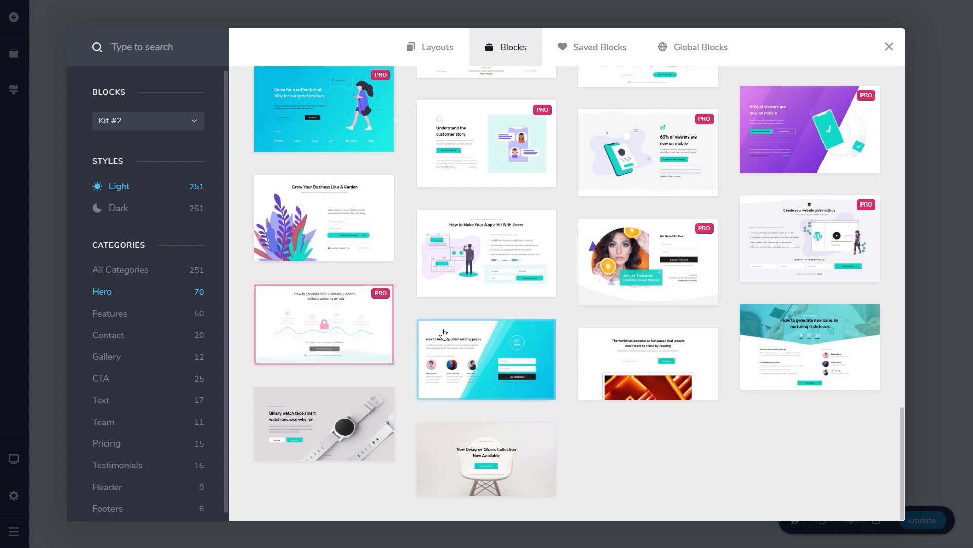
{"action": "scroll", "coordinate": [444, 339], "scroll_direction": "up", "scroll_amount": 4}
{"action": "scroll", "coordinate": [445, 339], "scroll_direction": "up", "scroll_amount": 8}
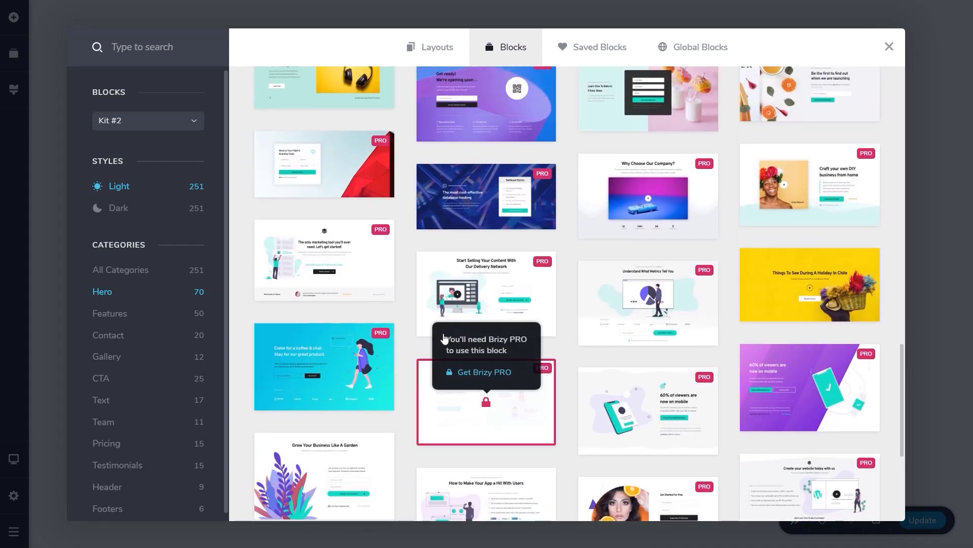
{"action": "scroll", "coordinate": [444, 339], "scroll_direction": "up", "scroll_amount": 10}
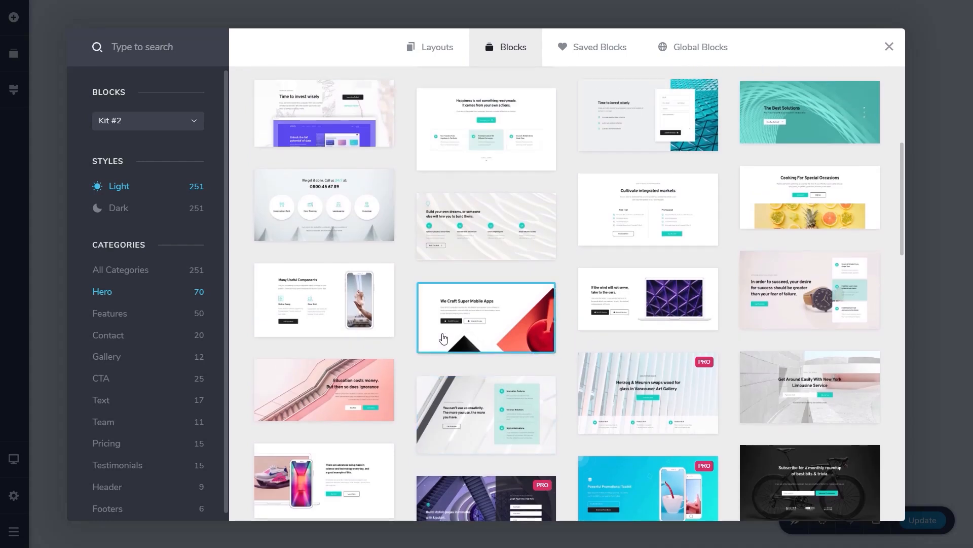
{"action": "scroll", "coordinate": [445, 338], "scroll_direction": "up", "scroll_amount": 6}
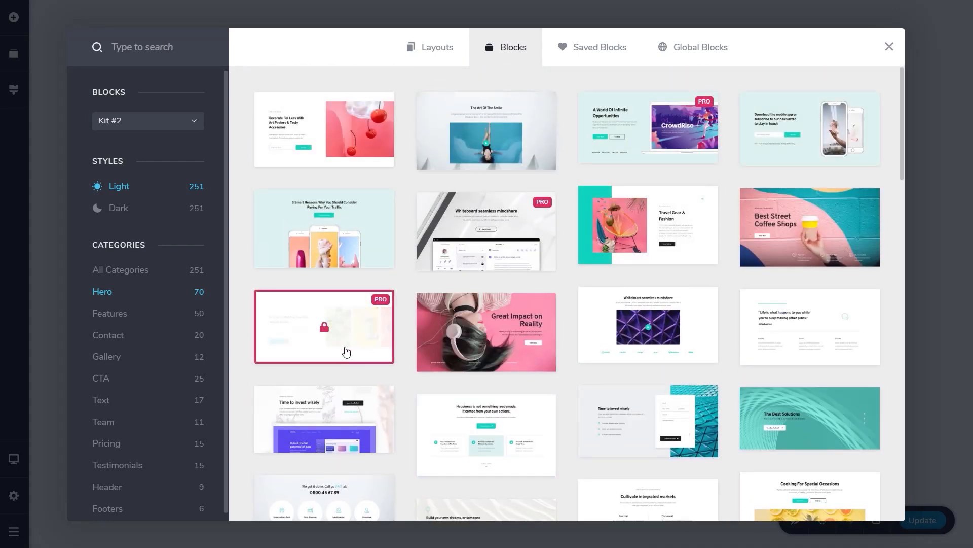
Review the Header and Footers block categories, and return to all block categories
{"action": "left_click", "coordinate": [114, 486]}
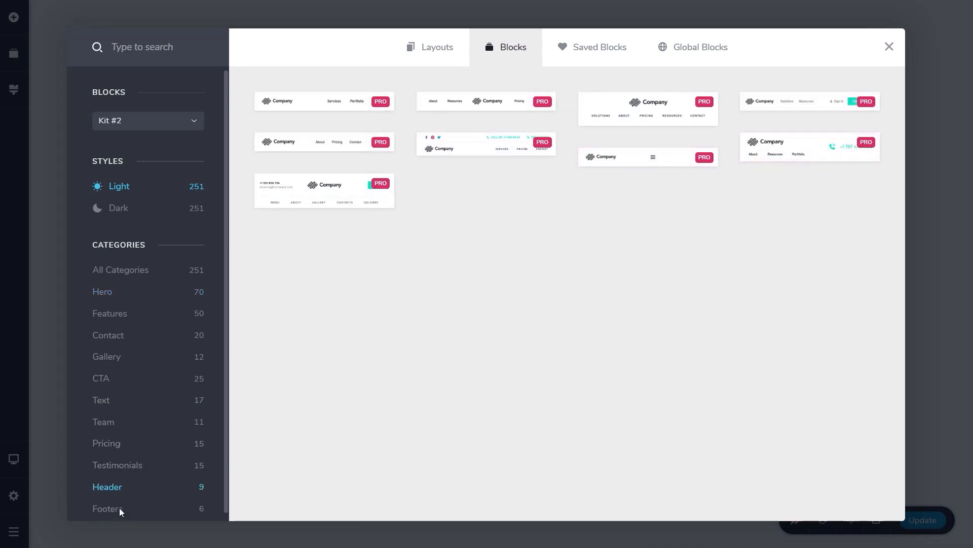
{"action": "left_click", "coordinate": [94, 507]}
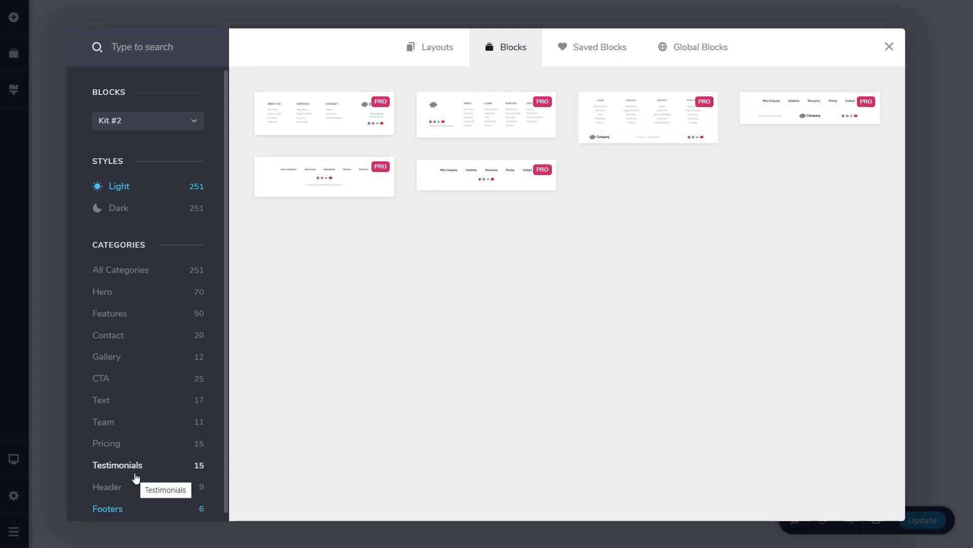
{"action": "left_click", "coordinate": [113, 271]}
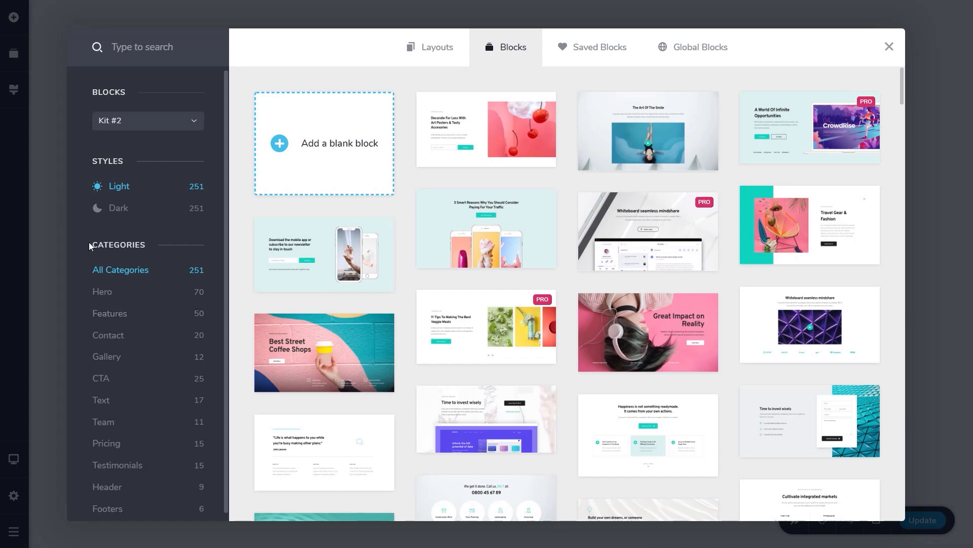
Insert the light Hero block reading "Download the mobile app or subscribe to our newsletter to stay in touch" into the page
{"action": "left_click", "coordinate": [108, 294]}
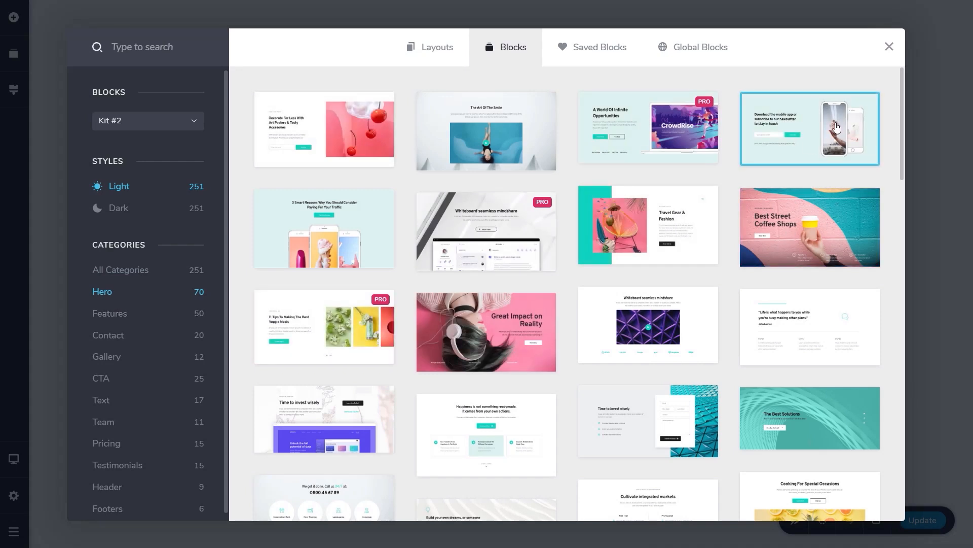
{"action": "left_click", "coordinate": [794, 144]}
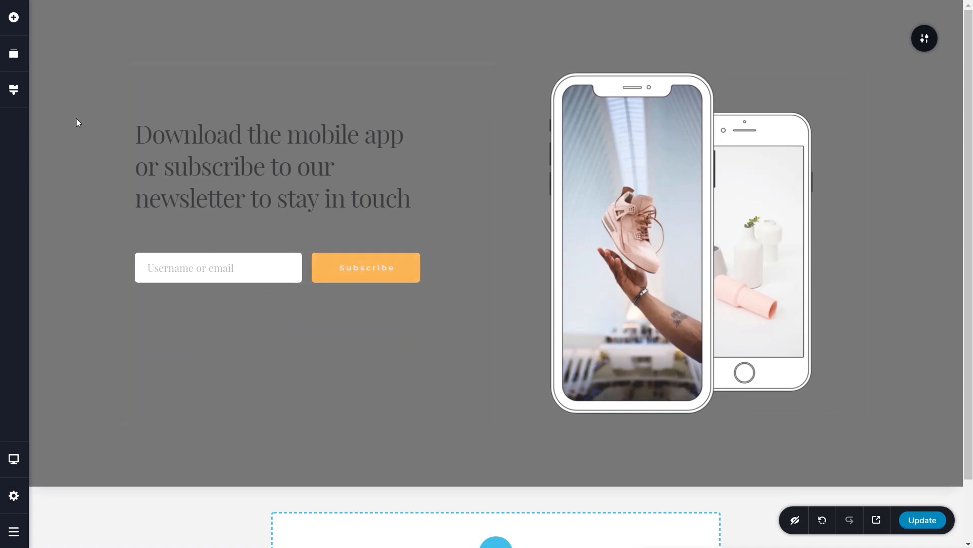
Try the Magazine and Ashen global styles on the page, and apply the Oblivion style
{"action": "left_click", "coordinate": [21, 96]}
{"action": "left_click", "coordinate": [96, 76]}
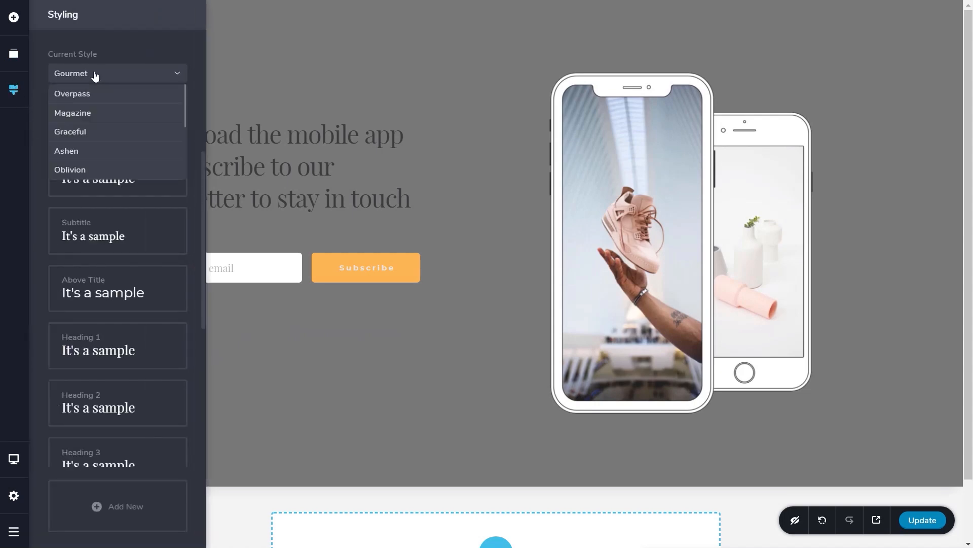
{"action": "left_click", "coordinate": [85, 113]}
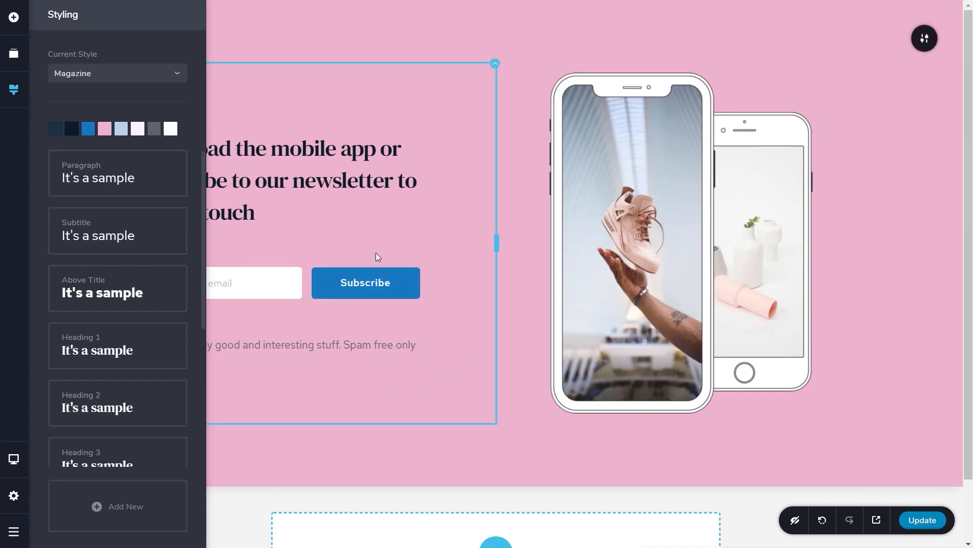
{"action": "left_click", "coordinate": [120, 81]}
{"action": "left_click", "coordinate": [99, 150]}
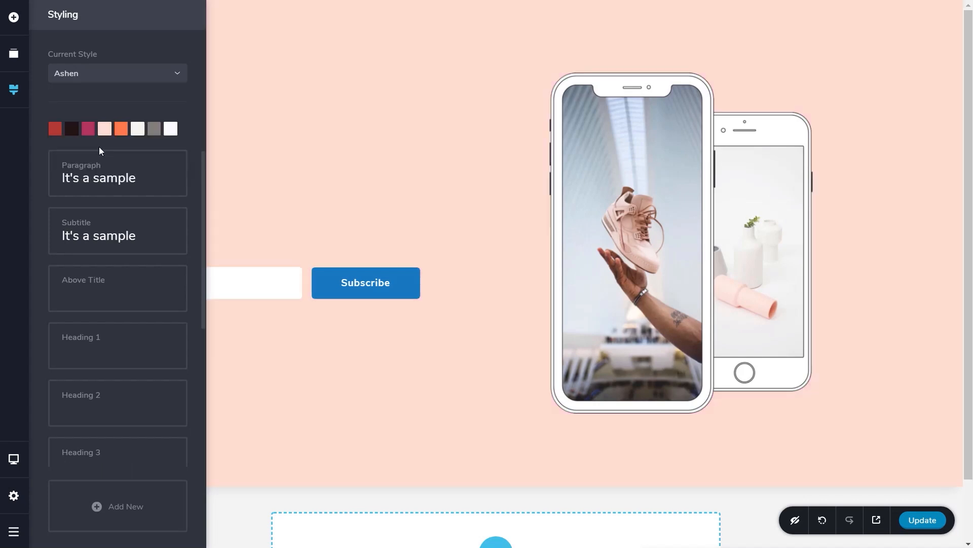
{"action": "left_click", "coordinate": [107, 82]}
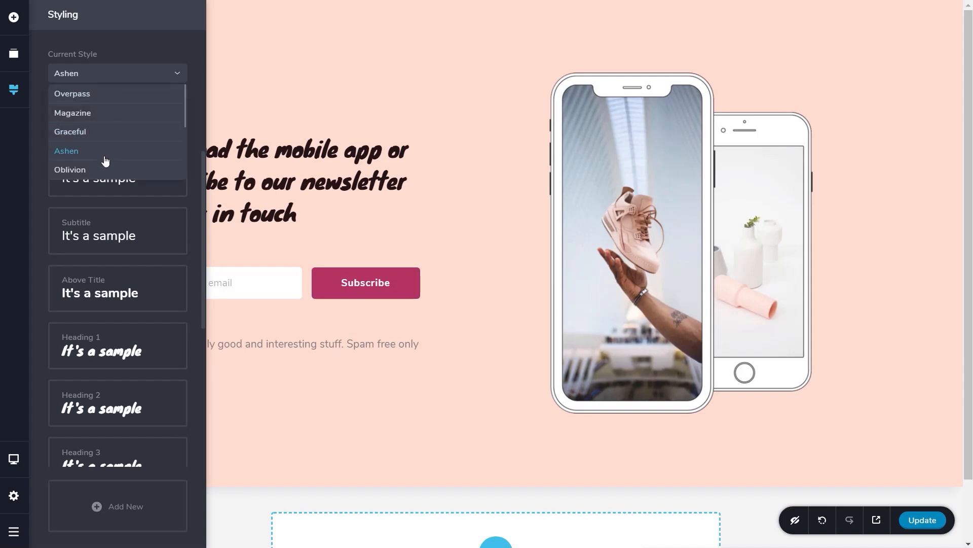
{"action": "left_click", "coordinate": [88, 171]}
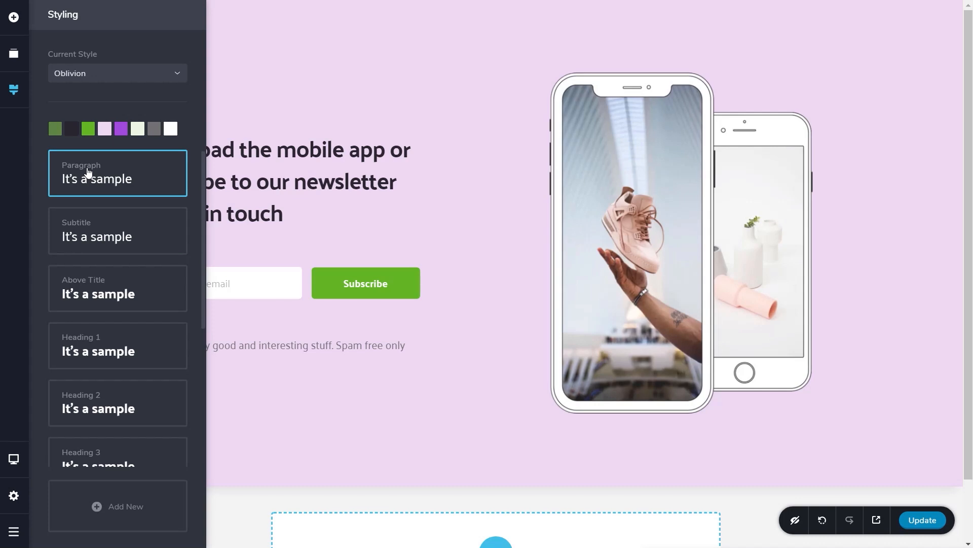
Change the fourth colour of the Oblivion palette, used as the hero background, to teal #87C6C4
{"action": "left_click", "coordinate": [104, 129]}
{"action": "left_click_drag", "start_coordinate": [65, 160], "coordinate": [159, 204]}
{"action": "left_click_drag", "start_coordinate": [103, 187], "coordinate": [80, 175]}
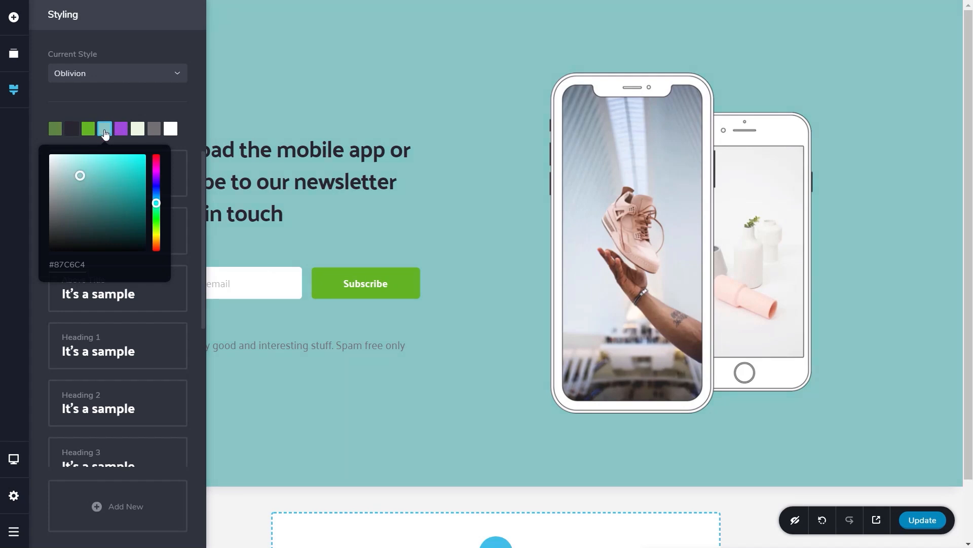
{"action": "left_click", "coordinate": [121, 96]}
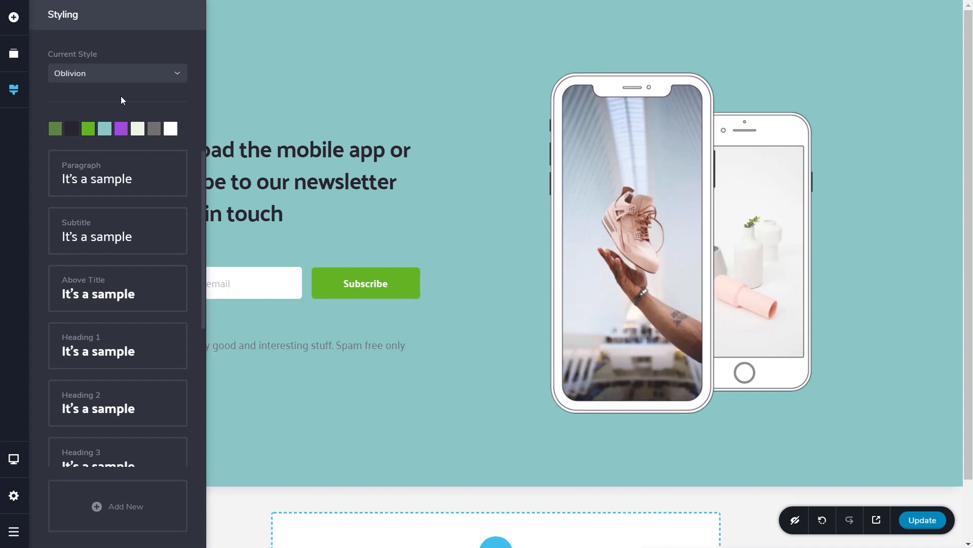
Examine the font, size, weight and spacing options of the Paragraph text style
{"action": "left_click", "coordinate": [112, 179]}
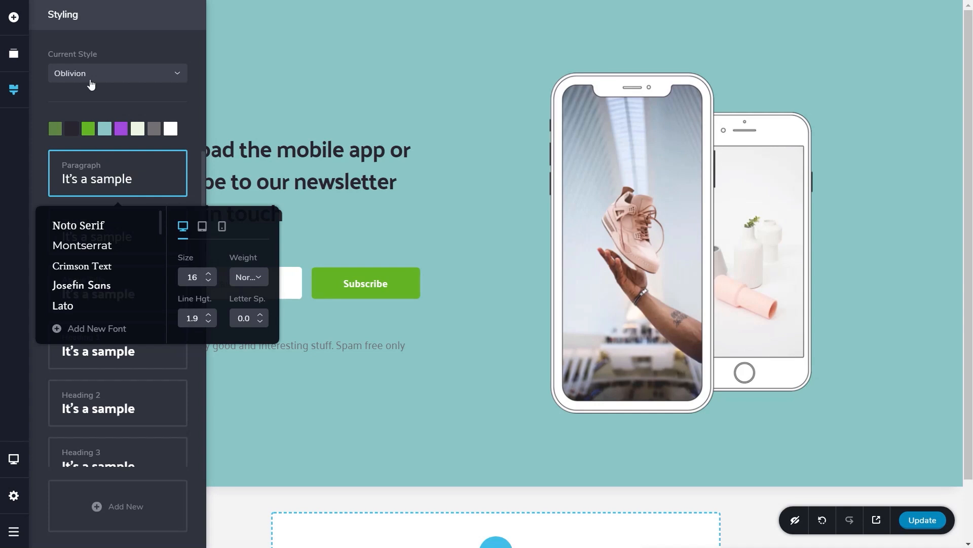
{"action": "left_click", "coordinate": [86, 102]}
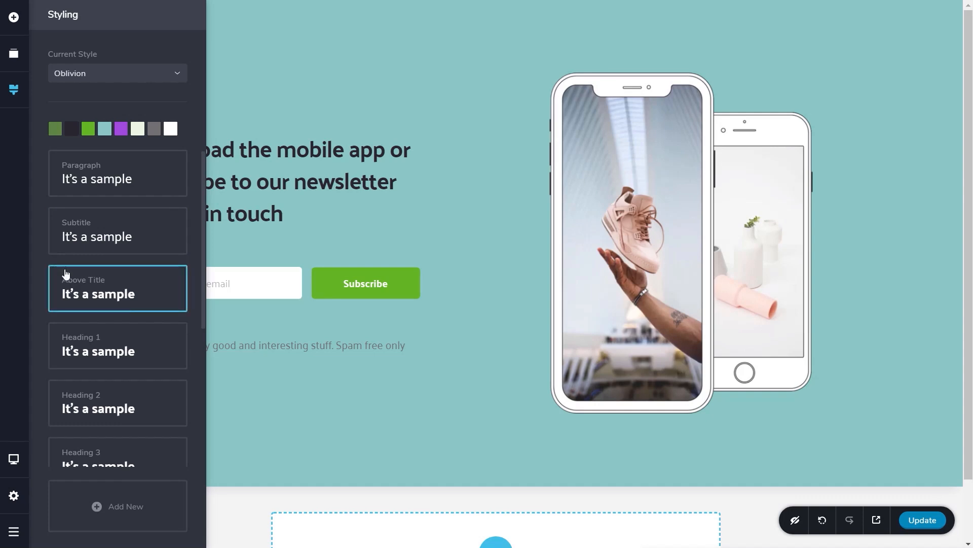
{"action": "left_click", "coordinate": [448, 394]}
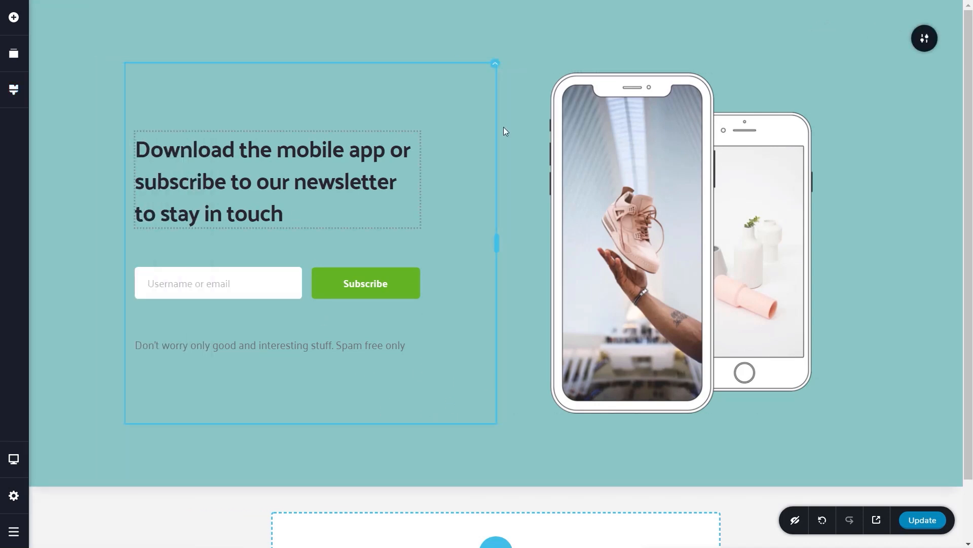
{"action": "left_click", "coordinate": [13, 20]}
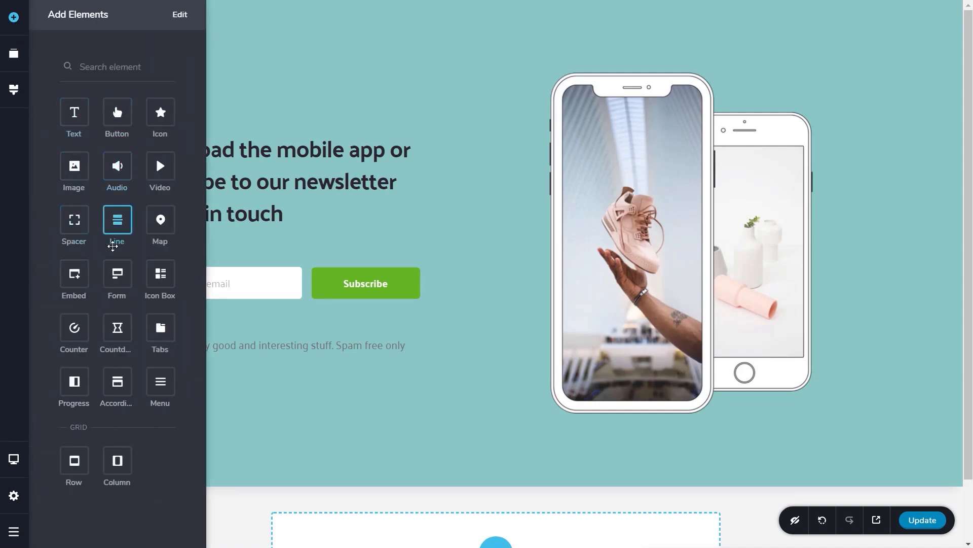
{"action": "left_click", "coordinate": [430, 449]}
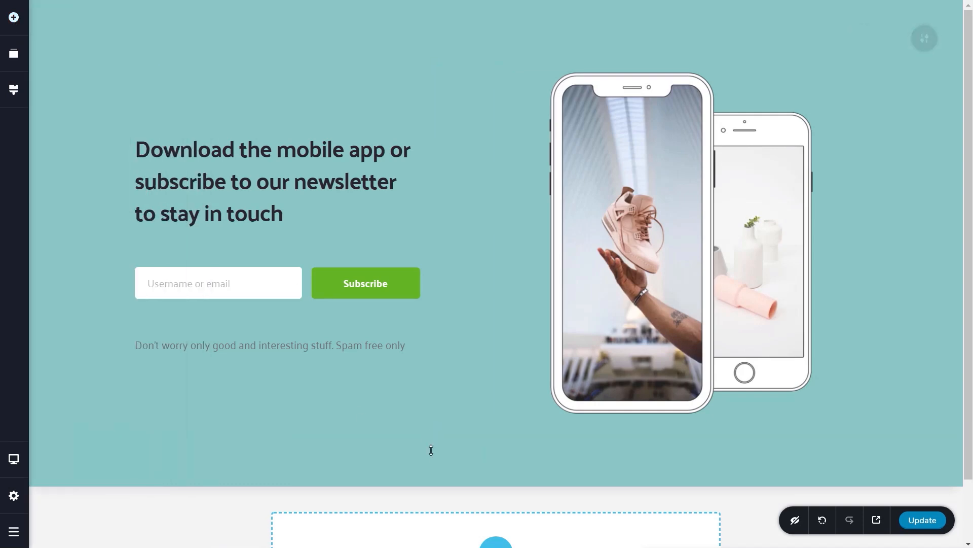
Insert the dark CTA block with the laptop image reading "Innovate bleeding-edge solutions easily" below the hero block
{"action": "scroll", "coordinate": [430, 450], "scroll_direction": "down", "scroll_amount": 2}
{"action": "left_click", "coordinate": [495, 483]}
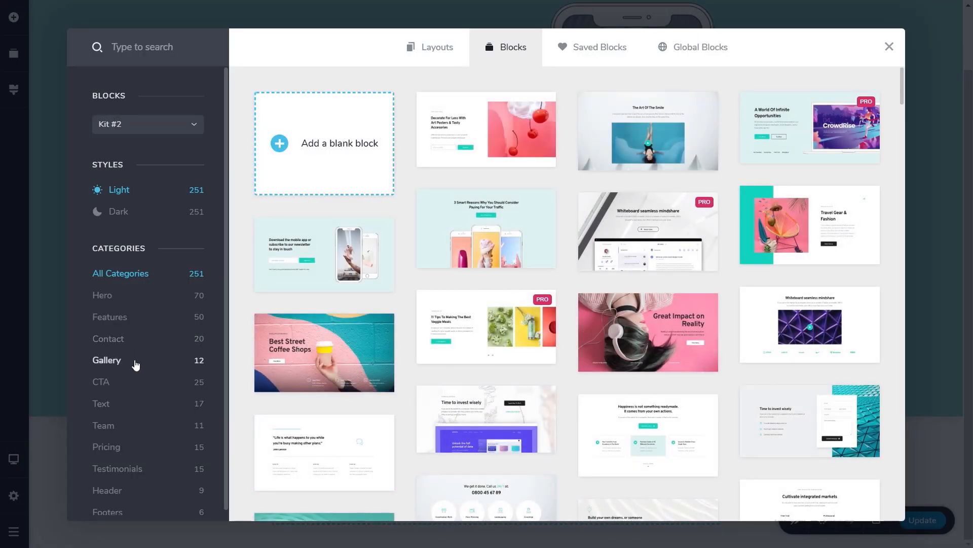
{"action": "scroll", "coordinate": [133, 363], "scroll_direction": "down", "scroll_amount": 1}
{"action": "left_click", "coordinate": [107, 380]}
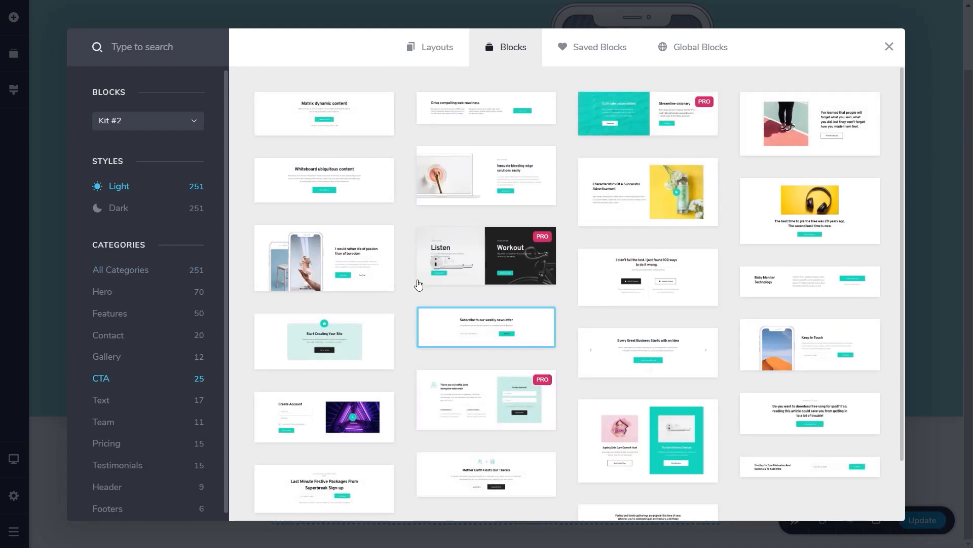
{"action": "left_click", "coordinate": [112, 213]}
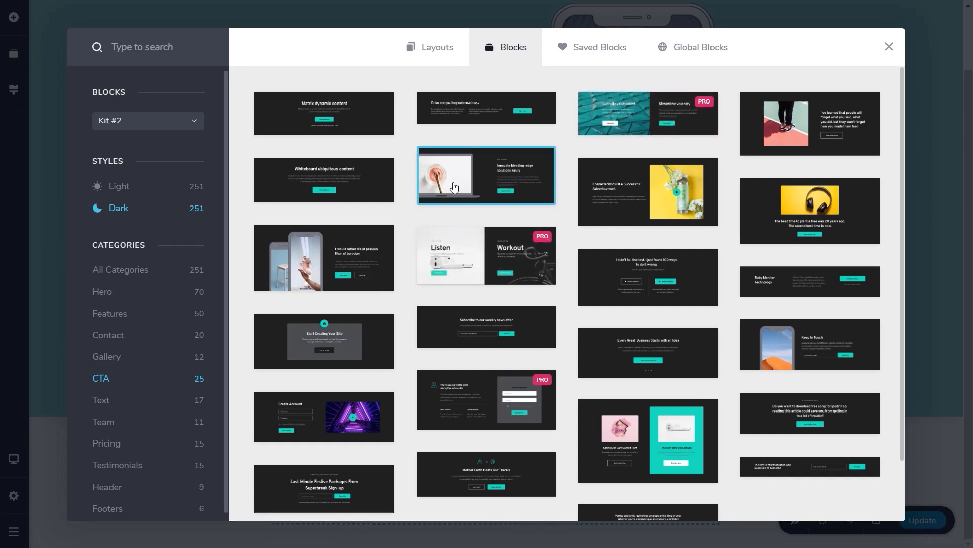
{"action": "left_click", "coordinate": [453, 188]}
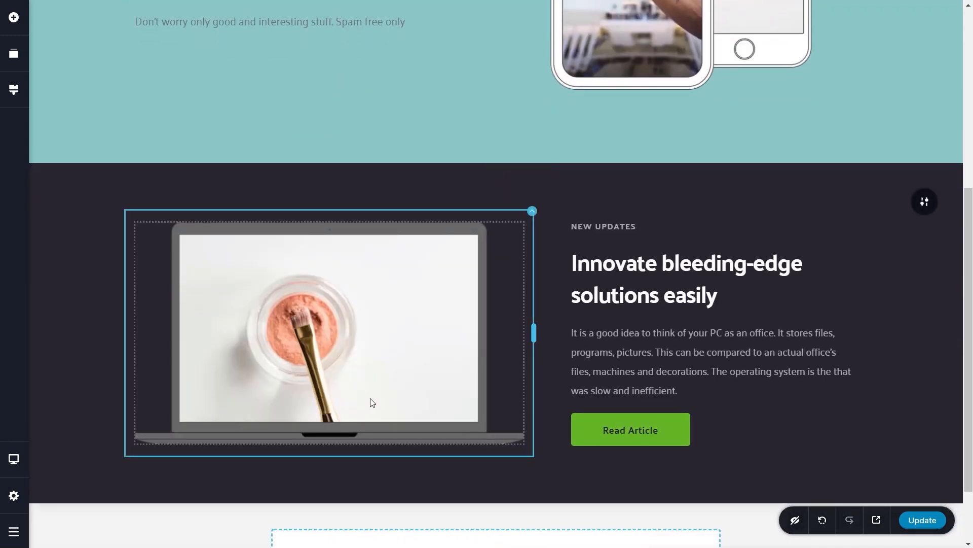
Change the third colour of the Oblivion palette, used for the block buttons, to orange-red #DD4D23
{"action": "scroll", "coordinate": [382, 402], "scroll_direction": "up", "scroll_amount": 1}
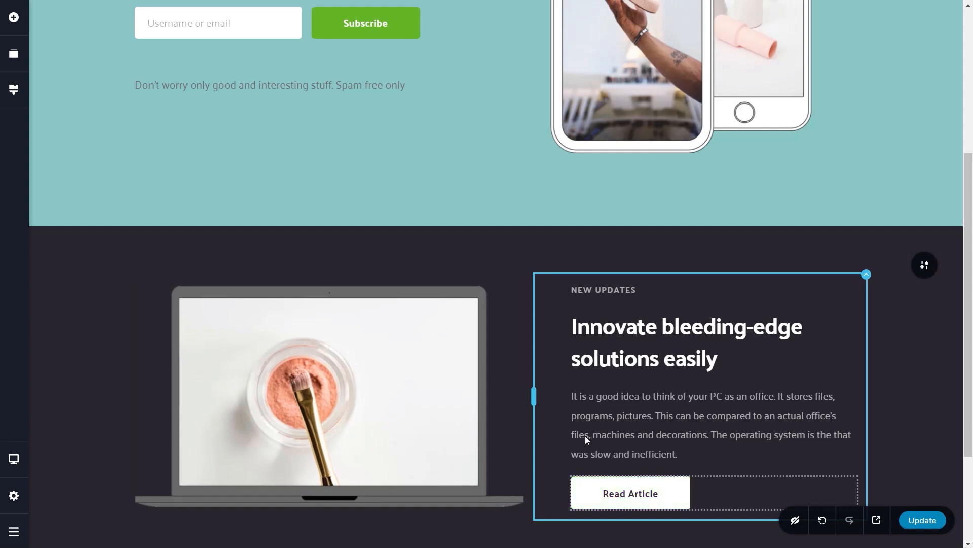
{"action": "scroll", "coordinate": [612, 459], "scroll_direction": "up", "scroll_amount": 2}
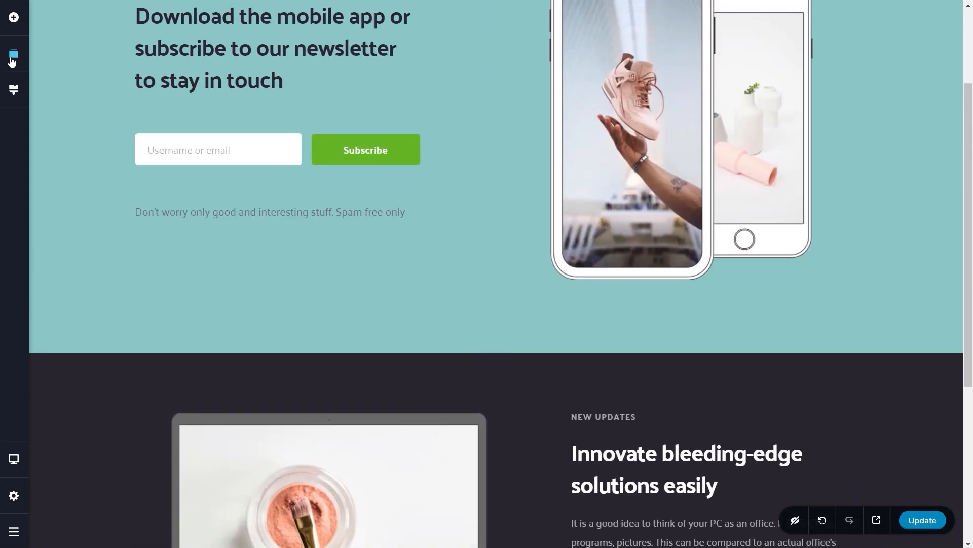
{"action": "left_click", "coordinate": [15, 90]}
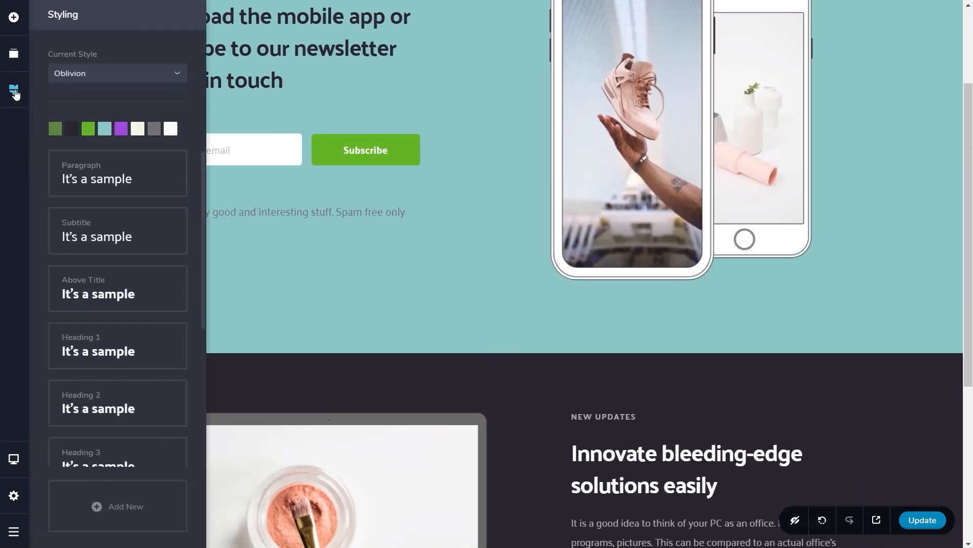
{"action": "left_click", "coordinate": [86, 131]}
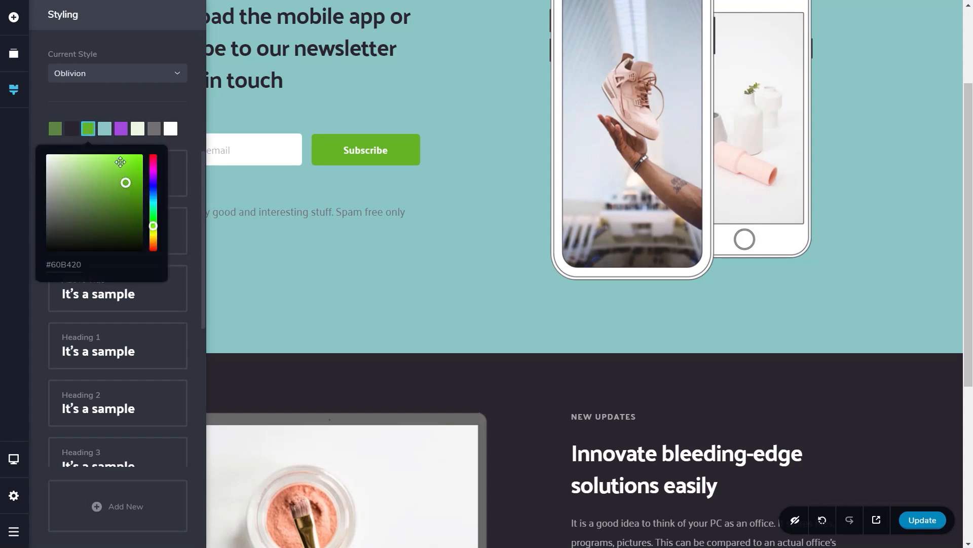
{"action": "left_click_drag", "start_coordinate": [127, 183], "coordinate": [112, 207]}
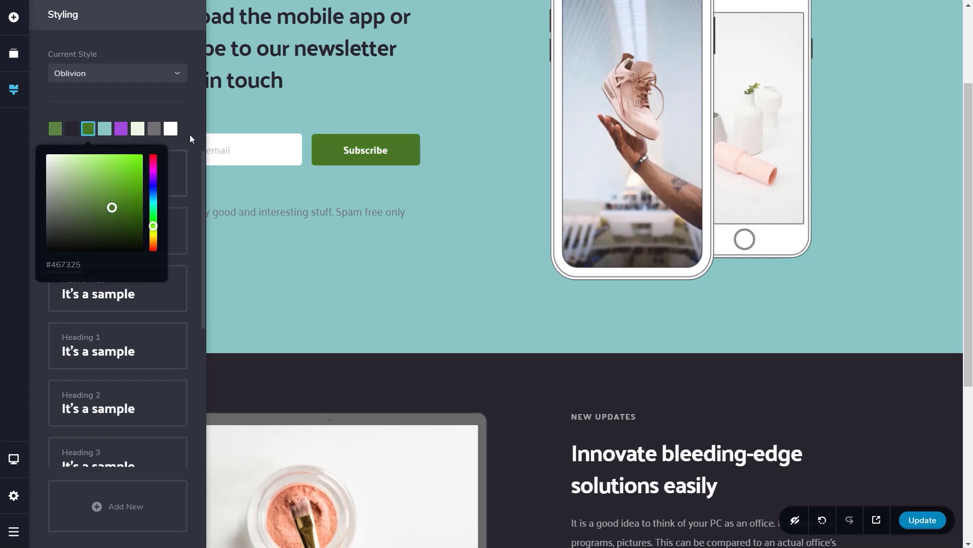
{"action": "scroll", "coordinate": [576, 289], "scroll_direction": "down", "scroll_amount": 3}
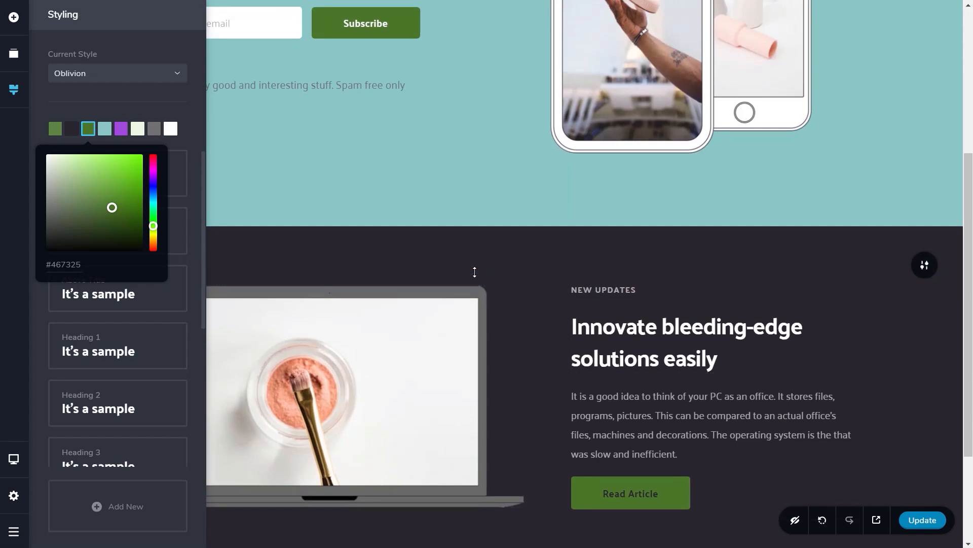
{"action": "scroll", "coordinate": [475, 272], "scroll_direction": "up", "scroll_amount": 1}
{"action": "left_click_drag", "start_coordinate": [153, 228], "coordinate": [153, 243]}
{"action": "left_click_drag", "start_coordinate": [112, 208], "coordinate": [123, 168]}
{"action": "left_click_drag", "start_coordinate": [154, 242], "coordinate": [154, 246]}
{"action": "left_click_drag", "start_coordinate": [123, 169], "coordinate": [128, 167]}
{"action": "scroll", "coordinate": [417, 281], "scroll_direction": "down", "scroll_amount": 1}
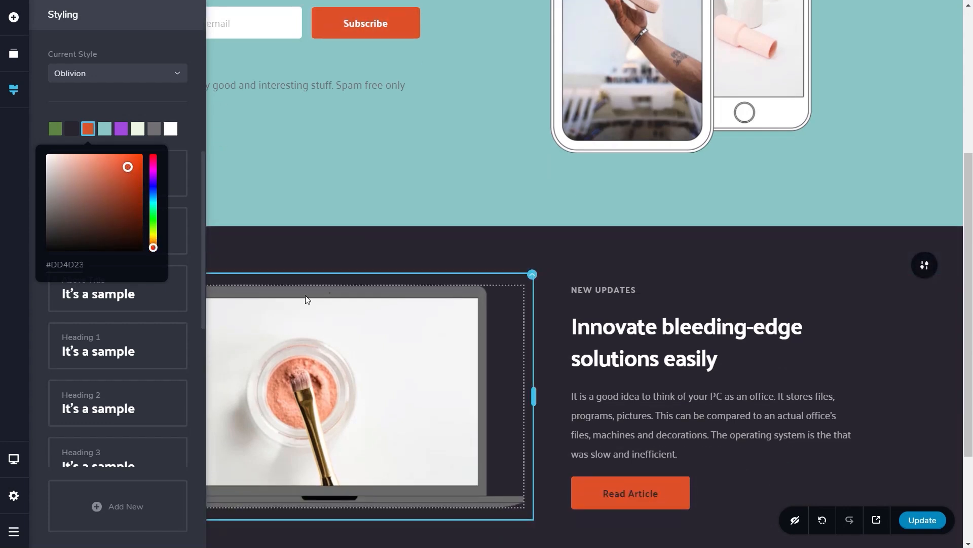
{"action": "left_click", "coordinate": [114, 92]}
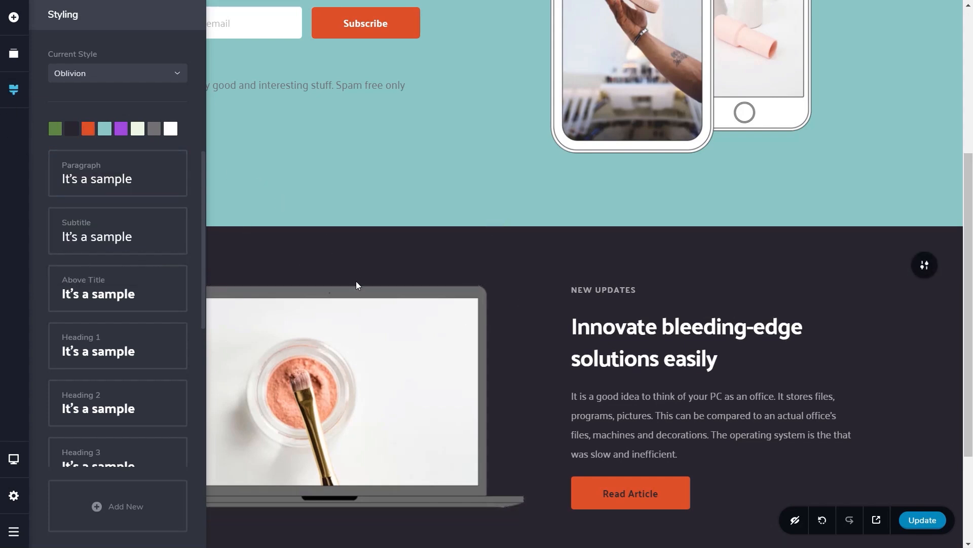
Insert the light Testimonials block with three quote cards in a row below the CTA block
{"action": "scroll", "coordinate": [497, 468], "scroll_direction": "down", "scroll_amount": 3}
{"action": "left_click", "coordinate": [496, 480]}
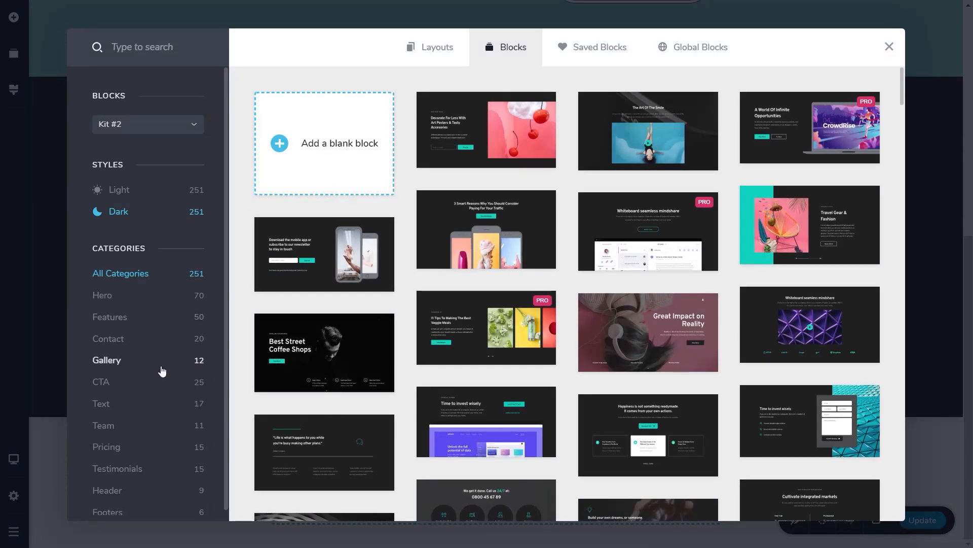
{"action": "scroll", "coordinate": [157, 409], "scroll_direction": "down", "scroll_amount": 1}
{"action": "left_click", "coordinate": [111, 467]}
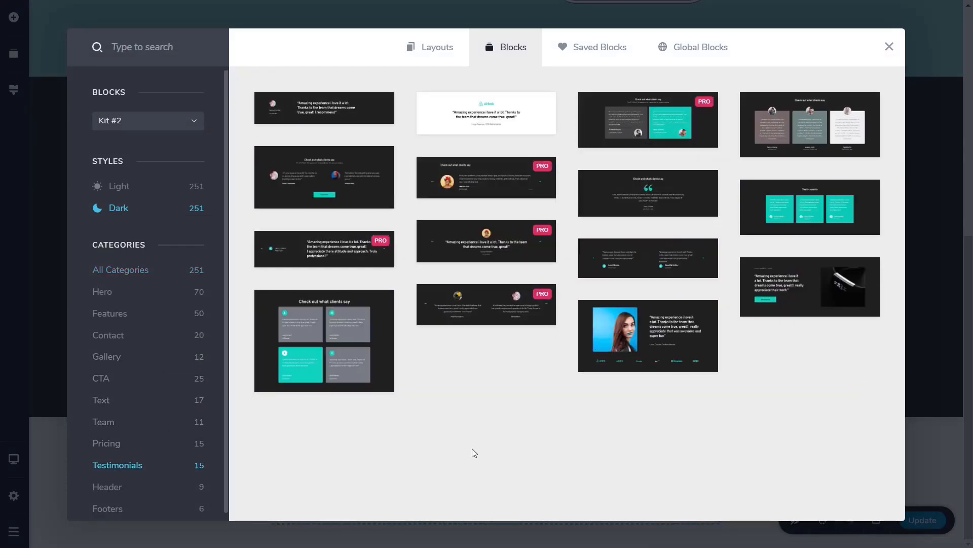
{"action": "left_click", "coordinate": [112, 189]}
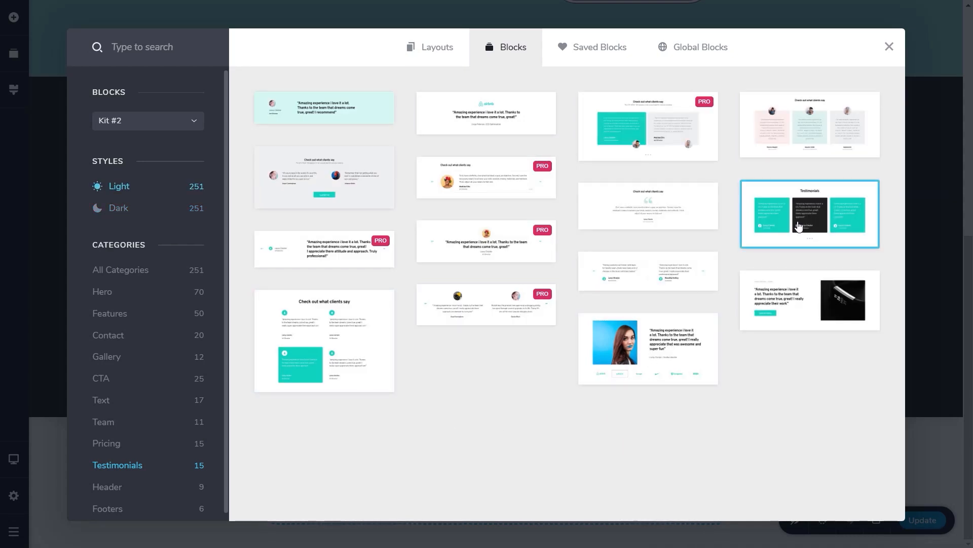
{"action": "left_click", "coordinate": [799, 226]}
Set the solid background overlay of the middle testimonial card to brown #7F3B27
{"action": "scroll", "coordinate": [337, 443], "scroll_direction": "down", "scroll_amount": 5}
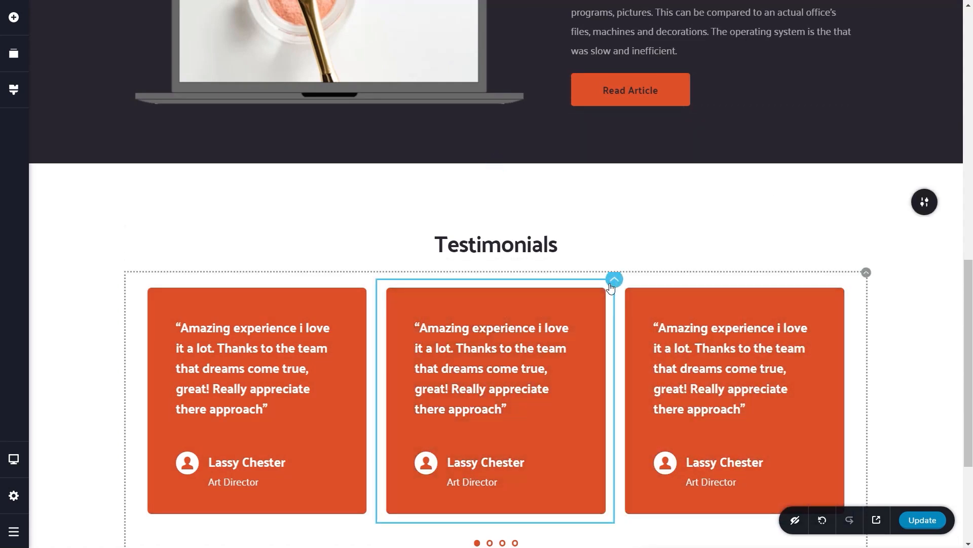
{"action": "left_click", "coordinate": [612, 284]}
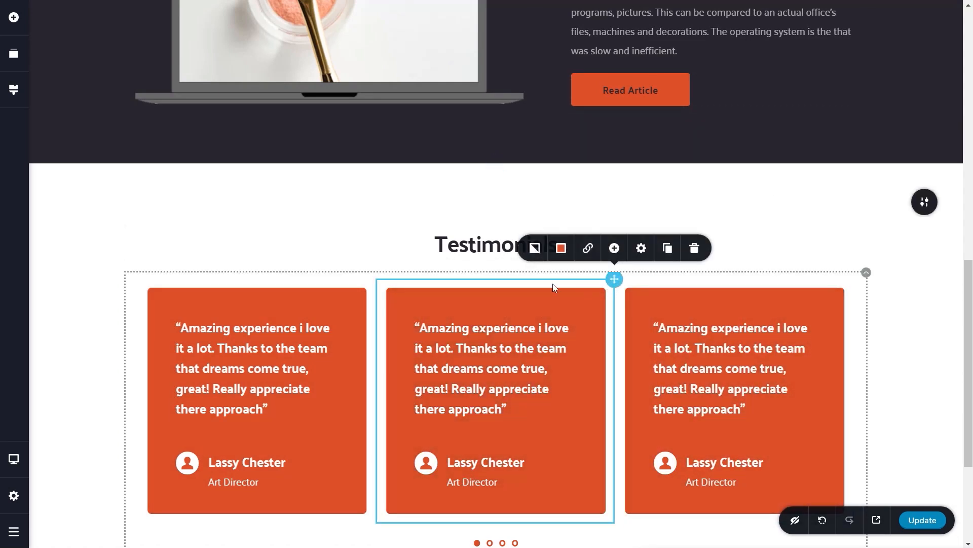
{"action": "left_click", "coordinate": [561, 248]}
{"action": "left_click_drag", "start_coordinate": [580, 97], "coordinate": [567, 130]}
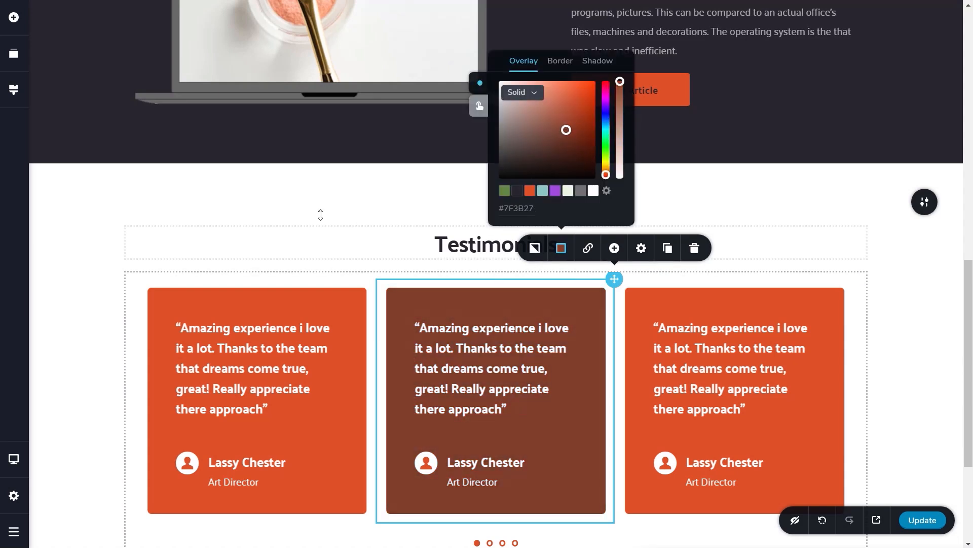
{"action": "left_click", "coordinate": [256, 400]}
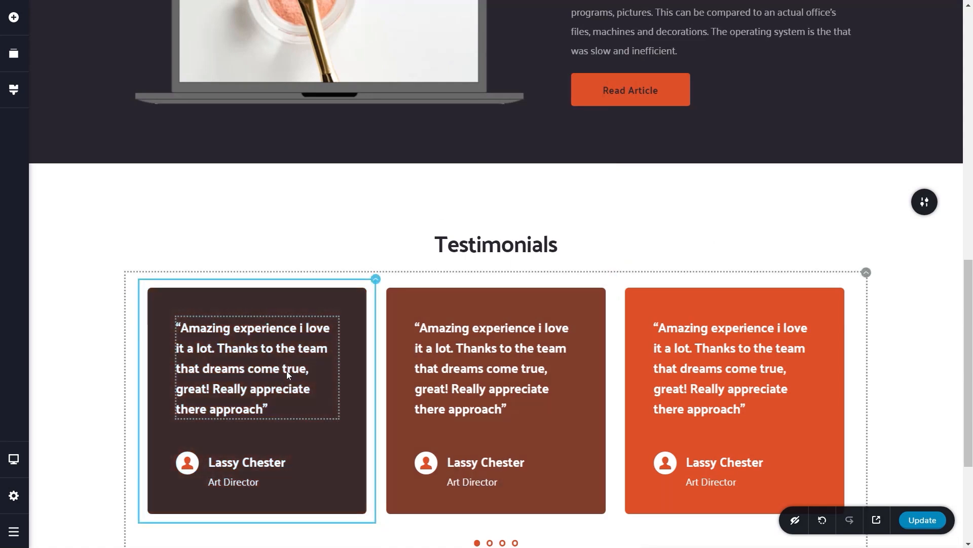
{"action": "scroll", "coordinate": [203, 335], "scroll_direction": "up", "scroll_amount": 1}
{"action": "left_click", "coordinate": [13, 89]}
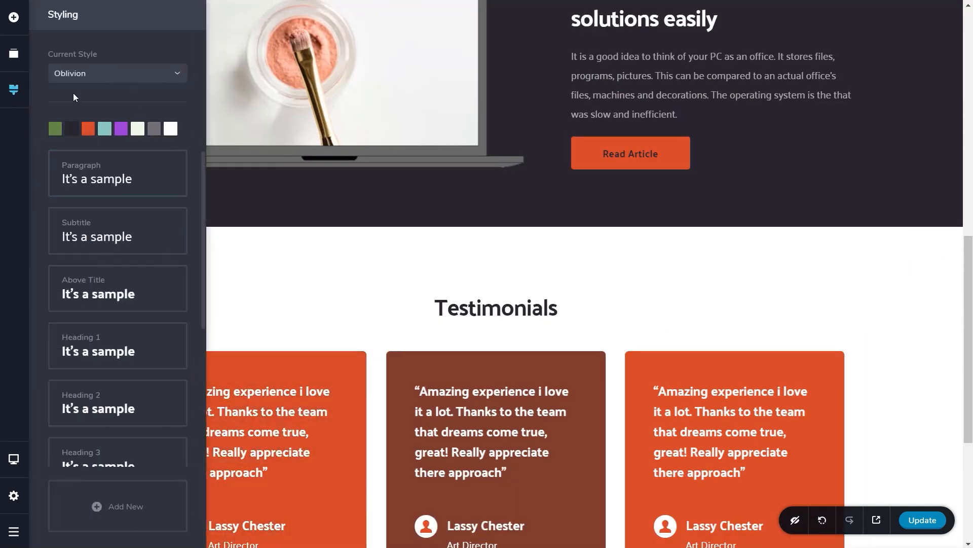
{"action": "left_click", "coordinate": [286, 293]}
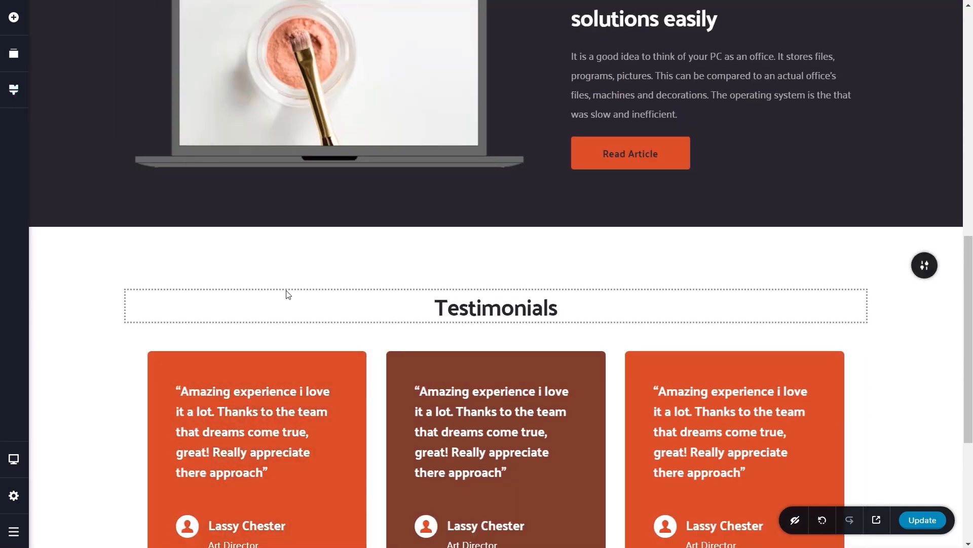
{"action": "scroll", "coordinate": [136, 396], "scroll_direction": "down", "scroll_amount": 5}
{"action": "scroll", "coordinate": [135, 396], "scroll_direction": "up", "scroll_amount": 7}
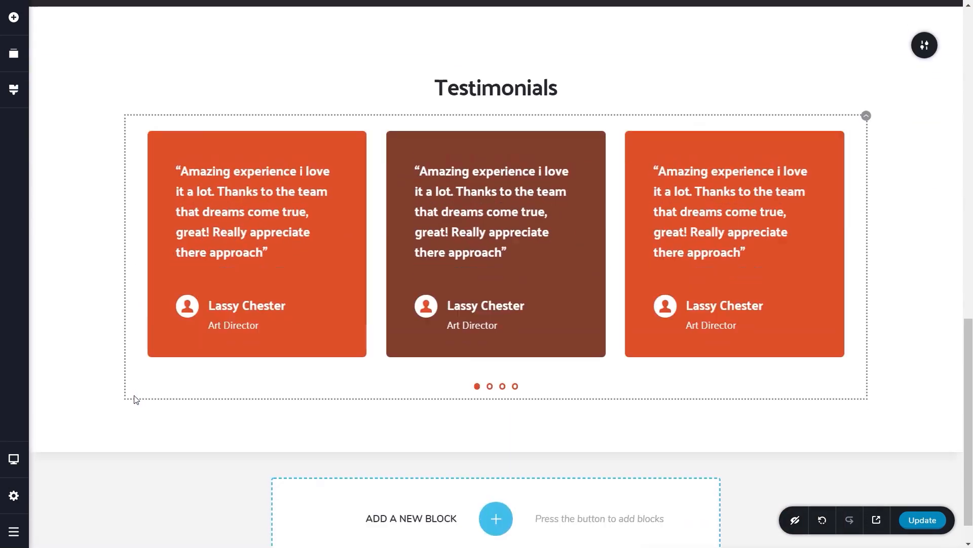
{"action": "scroll", "coordinate": [136, 400], "scroll_direction": "up", "scroll_amount": 2}
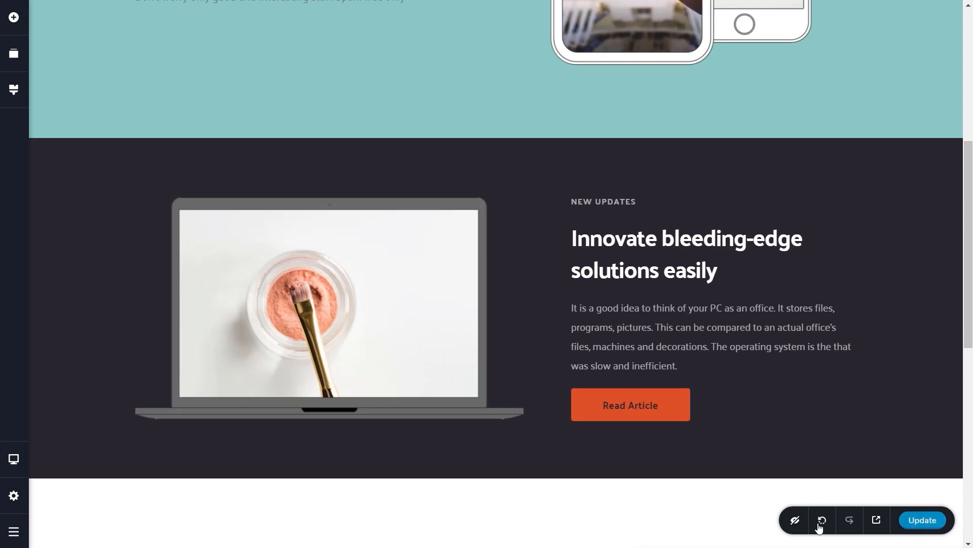
Preview the home page and examine its hero, article and testimonial blocks
{"action": "left_click", "coordinate": [877, 519]}
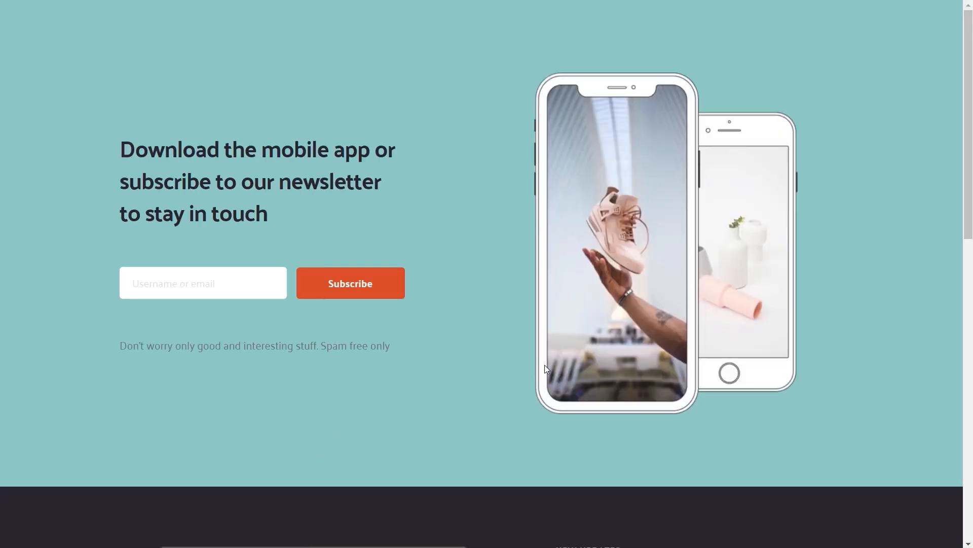
{"action": "scroll", "coordinate": [502, 358], "scroll_direction": "down", "scroll_amount": 14}
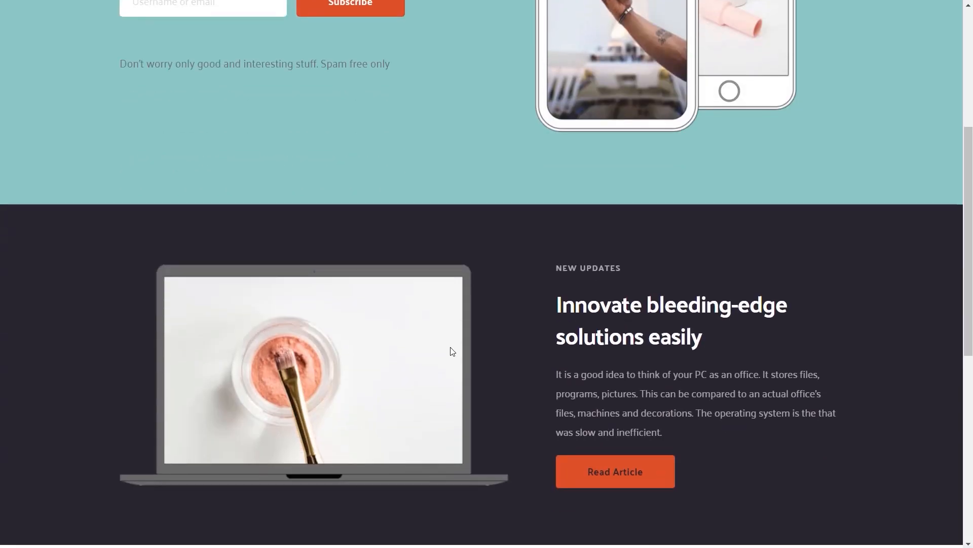
{"action": "scroll", "coordinate": [451, 347], "scroll_direction": "up", "scroll_amount": 13}
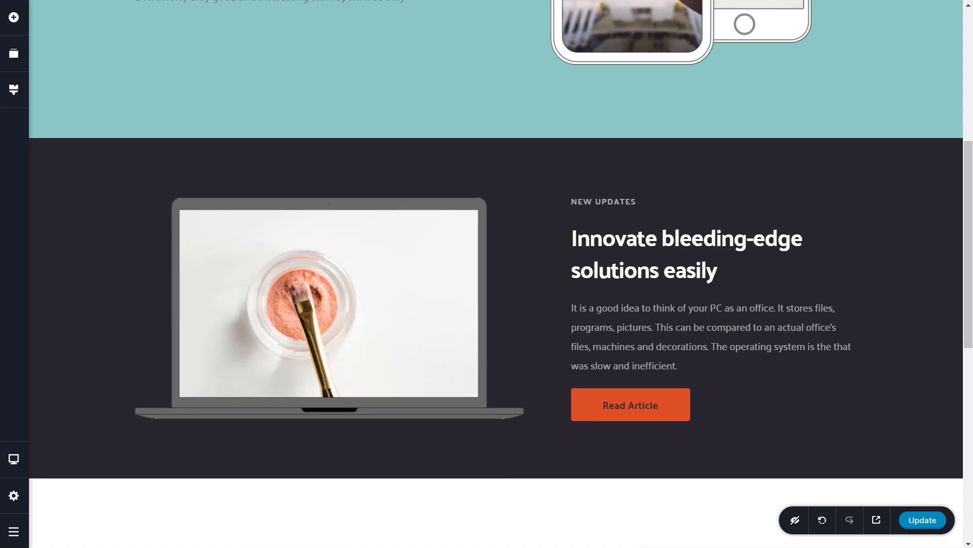
{"action": "scroll", "coordinate": [431, 496], "scroll_direction": "up", "scroll_amount": 6}
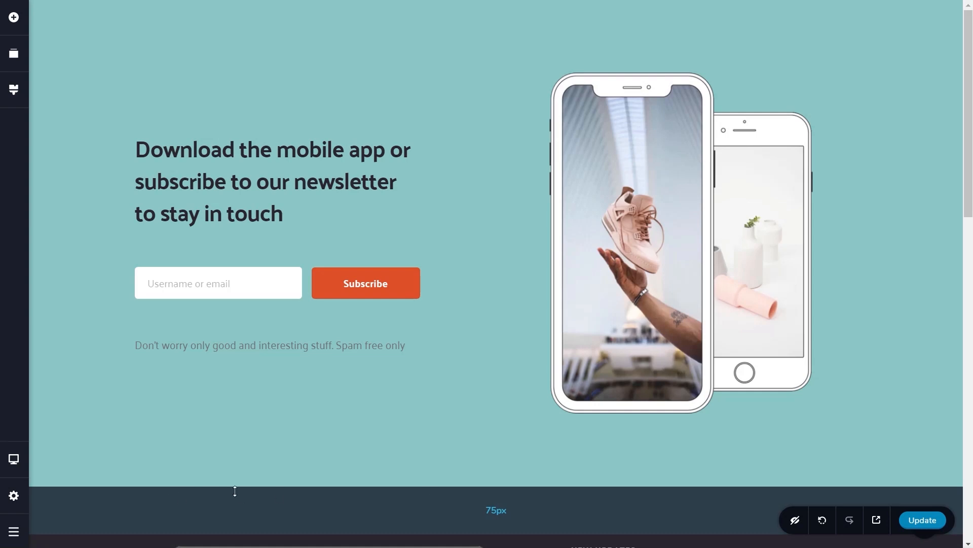
Add a new page to the project with the title Contact and the permalink contact, and save it
{"action": "left_click", "coordinate": [14, 498]}
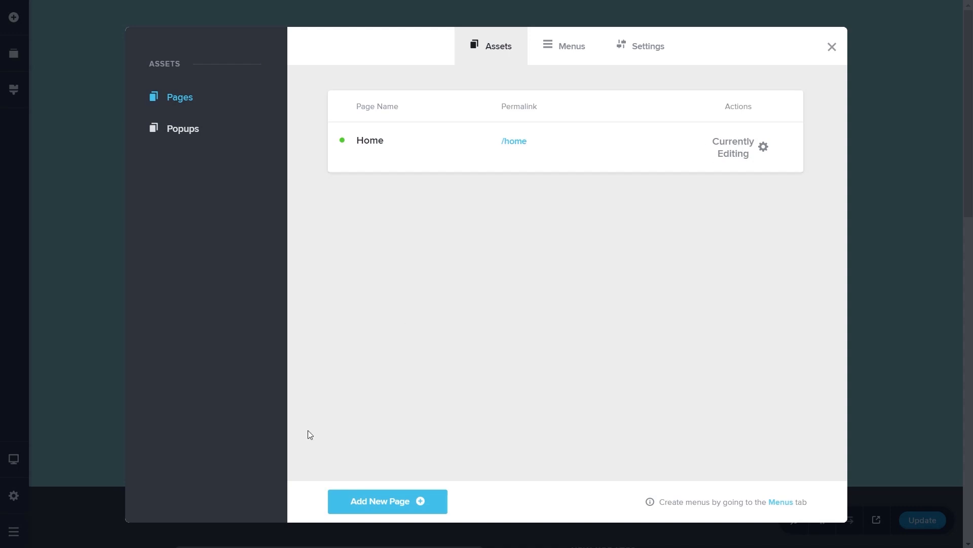
{"action": "left_click", "coordinate": [394, 503]}
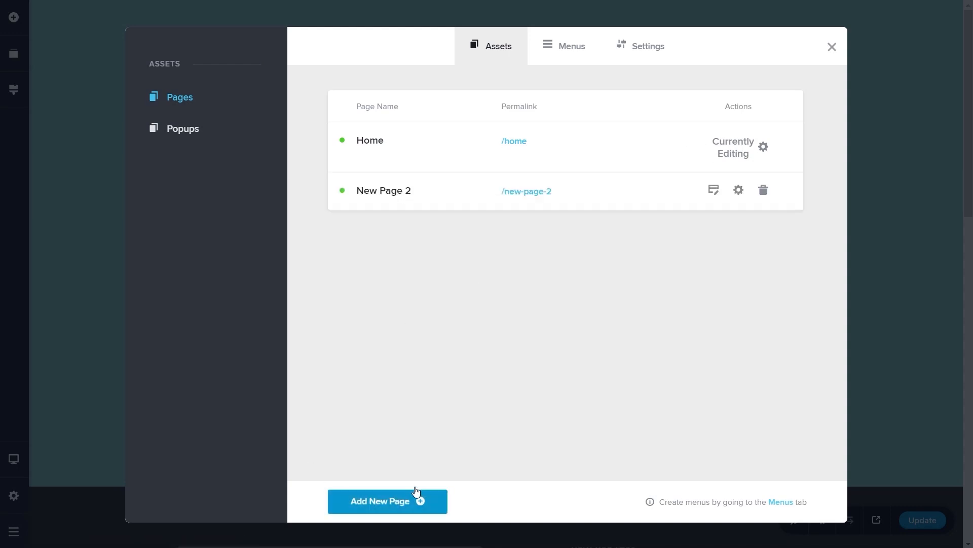
{"action": "left_click", "coordinate": [738, 191]}
{"action": "left_click_drag", "start_coordinate": [411, 250], "coordinate": [335, 257]}
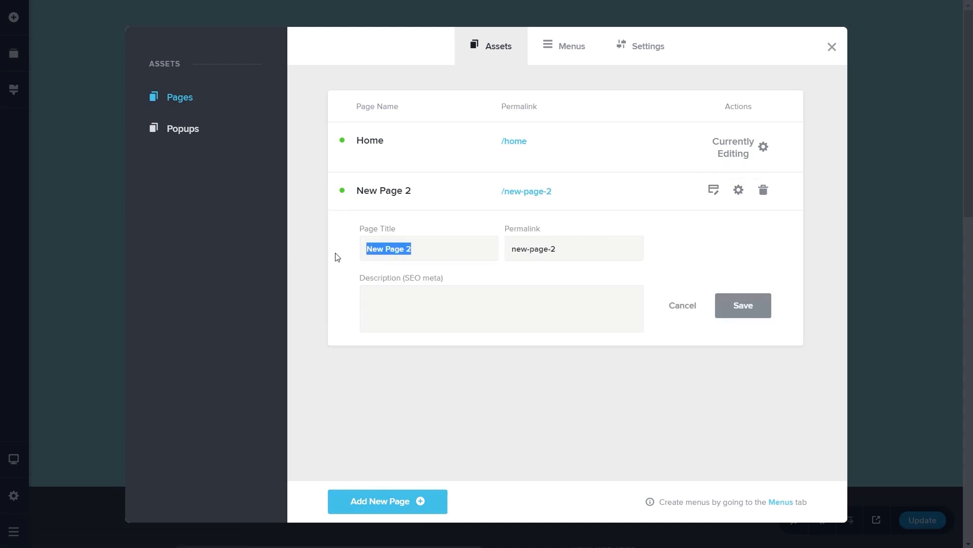
{"action": "type", "text": "Contact"}
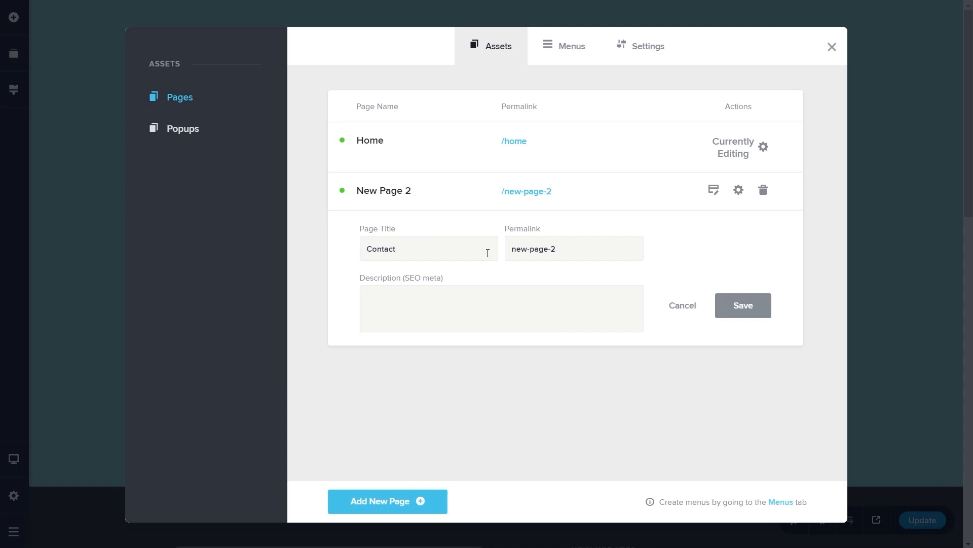
{"action": "left_click_drag", "start_coordinate": [579, 253], "coordinate": [482, 256]}
{"action": "type", "text": "contact"}
{"action": "left_click", "coordinate": [741, 306]}
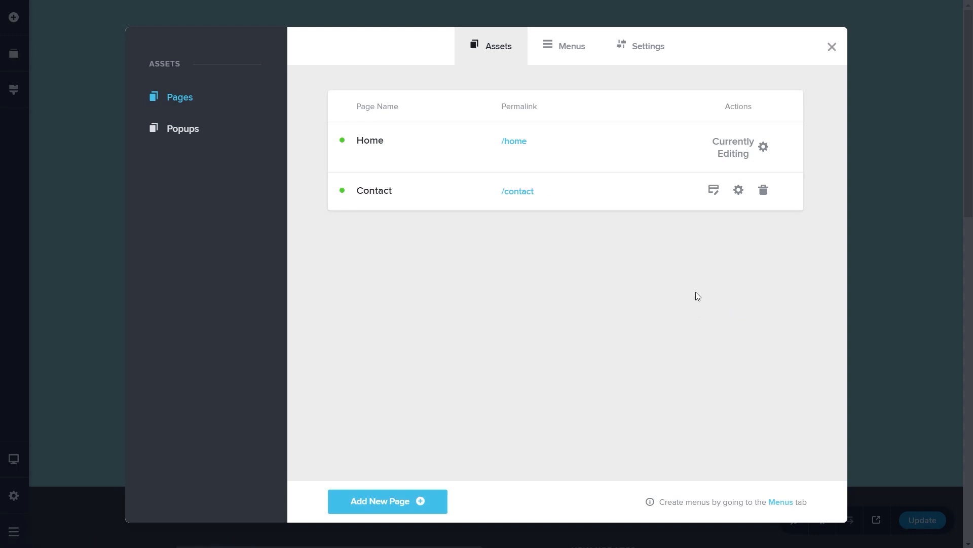
Open the Contact page for editing, insert the light Contact block with a map above a message form, and save the page
{"action": "left_click", "coordinate": [714, 190]}
{"action": "left_click", "coordinate": [548, 58]}
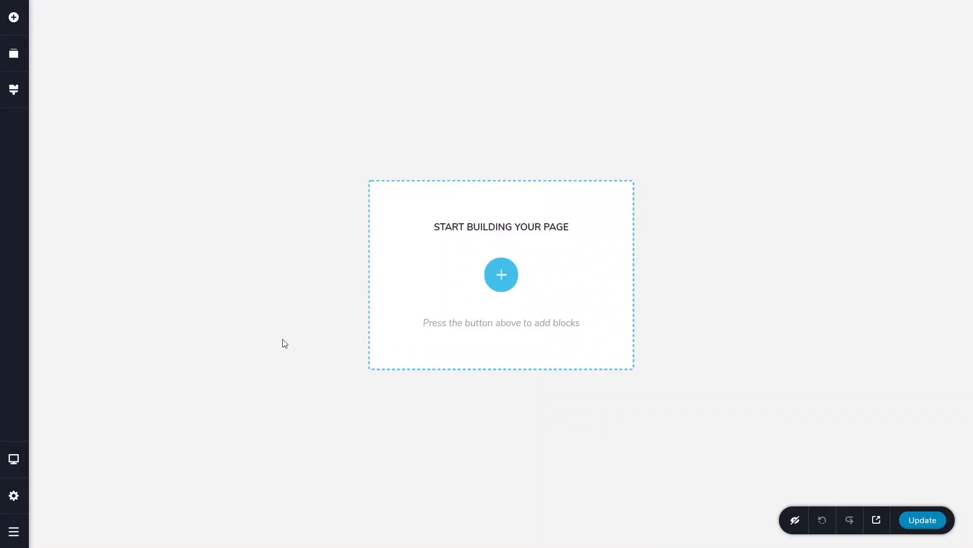
{"action": "left_click", "coordinate": [501, 275]}
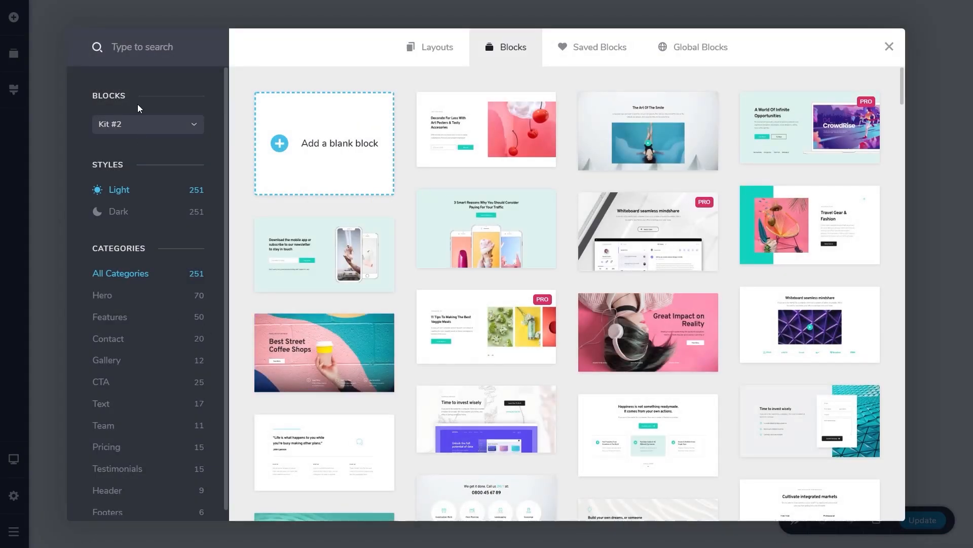
{"action": "left_click", "coordinate": [119, 344]}
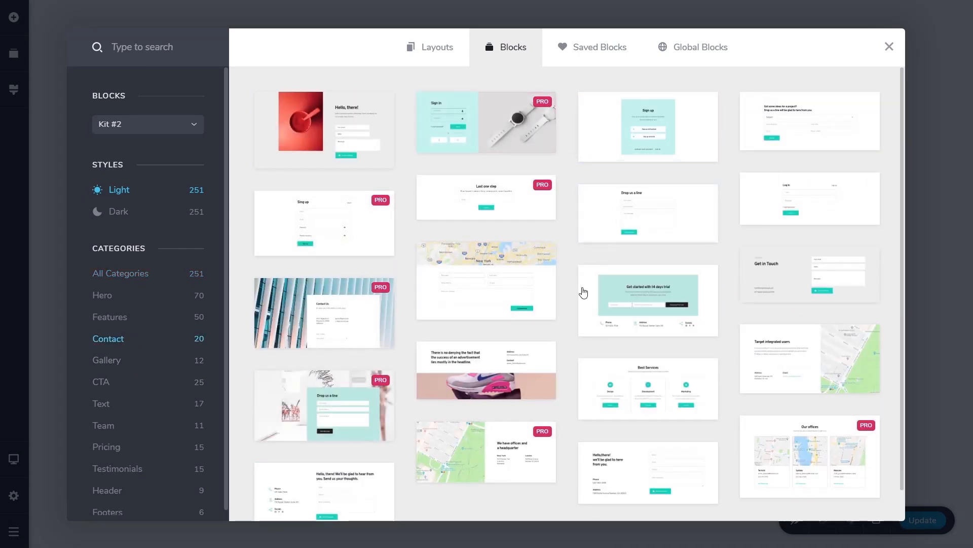
{"action": "scroll", "coordinate": [530, 310], "scroll_direction": "down", "scroll_amount": 1}
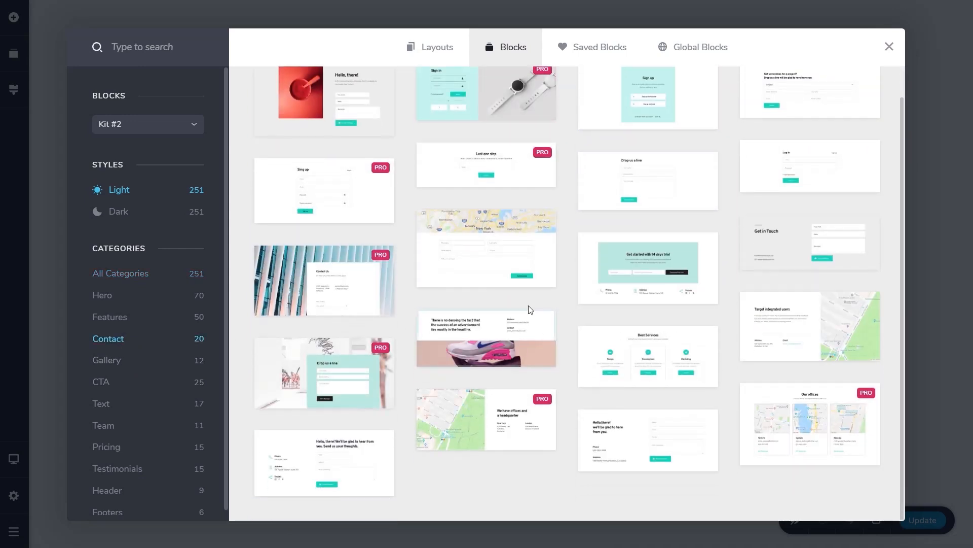
{"action": "left_click", "coordinate": [501, 255]}
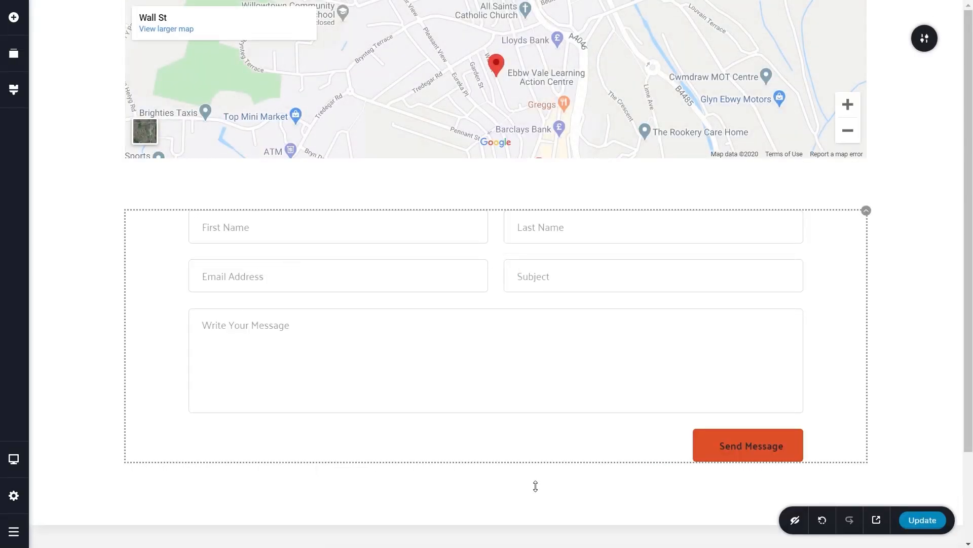
{"action": "left_click", "coordinate": [923, 521]}
Add a blank block to the Contact page and move it above the map and form block
{"action": "scroll", "coordinate": [564, 404], "scroll_direction": "down", "scroll_amount": 2}
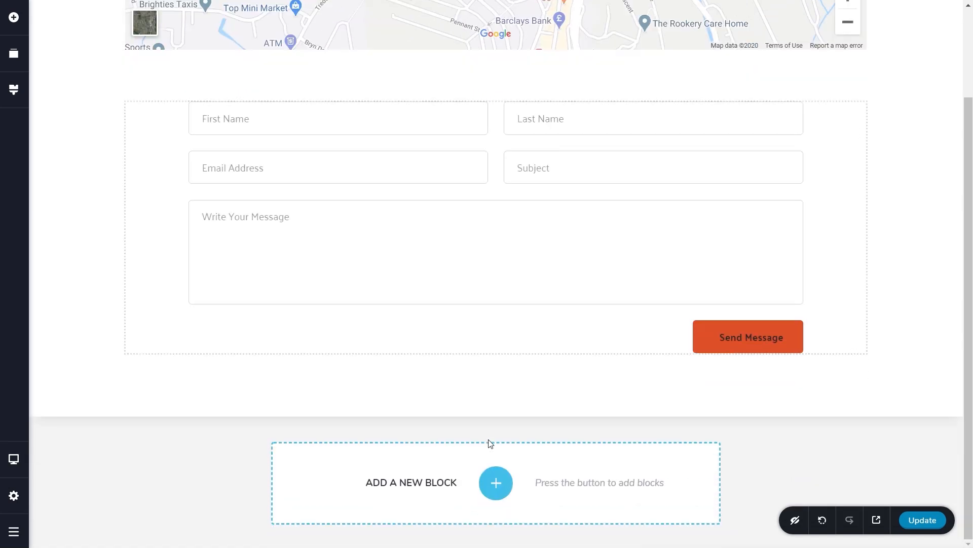
{"action": "left_click", "coordinate": [498, 489]}
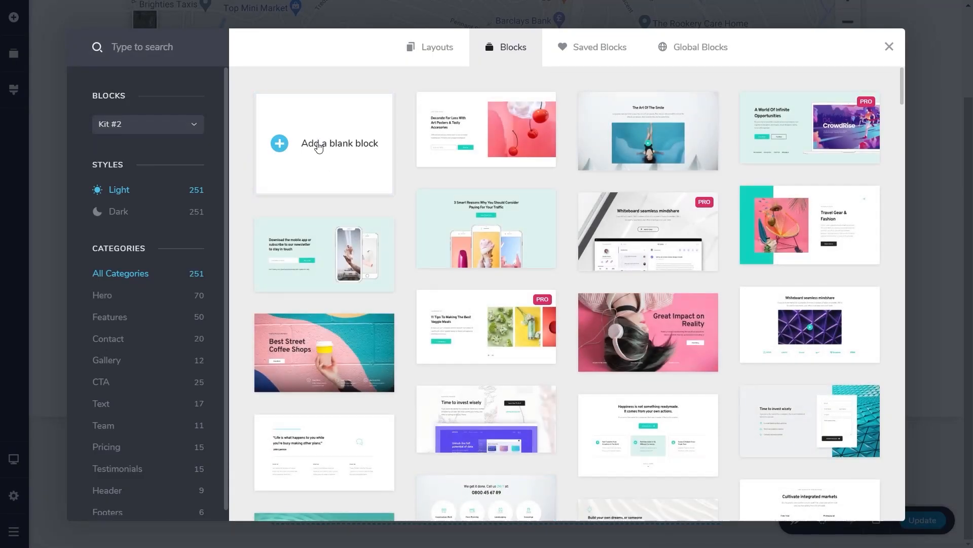
{"action": "left_click", "coordinate": [321, 147]}
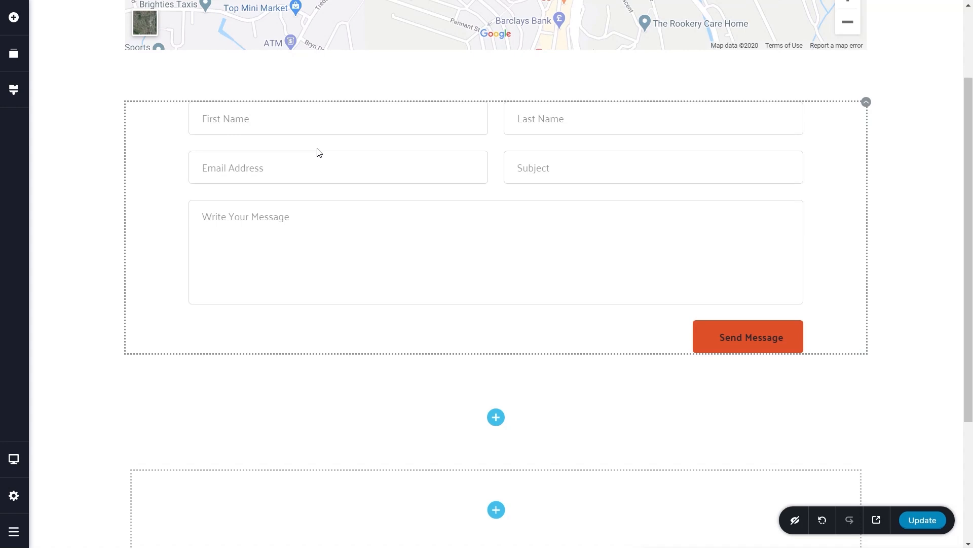
{"action": "left_click", "coordinate": [15, 56]}
{"action": "left_click_drag", "start_coordinate": [115, 168], "coordinate": [127, 66]}
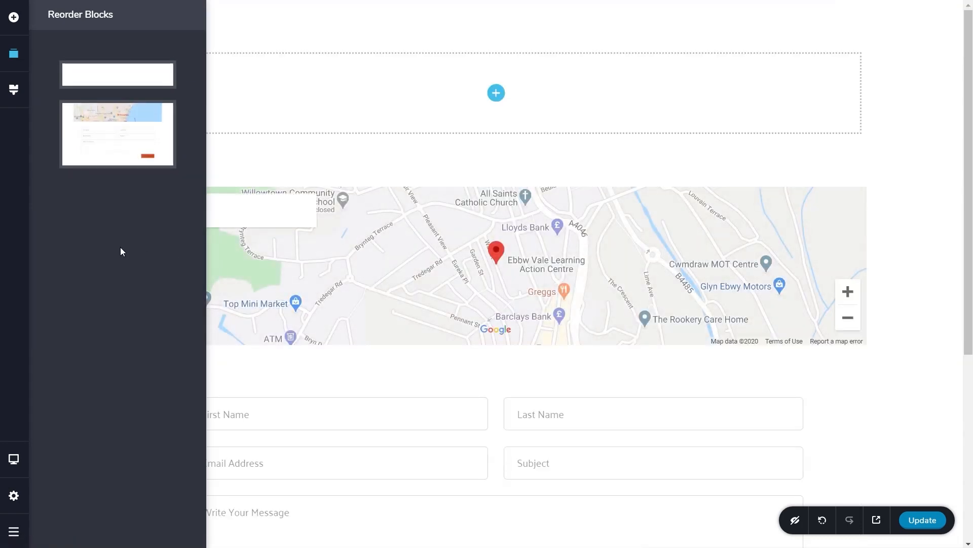
{"action": "left_click", "coordinate": [534, 38]}
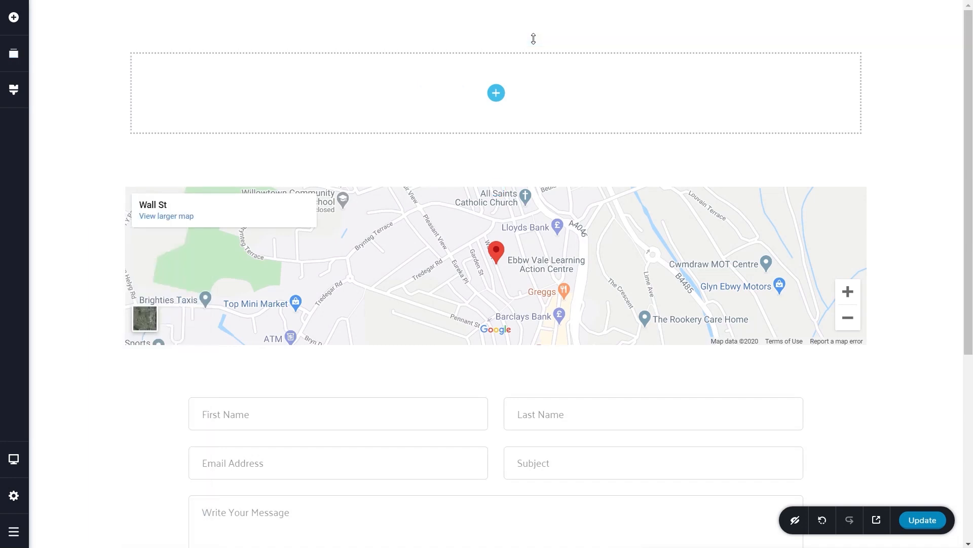
Reduce the blank block's top padding to 15 px and set its height to Custom at 58 px
{"action": "left_click_drag", "start_coordinate": [536, 42], "coordinate": [537, 3]}
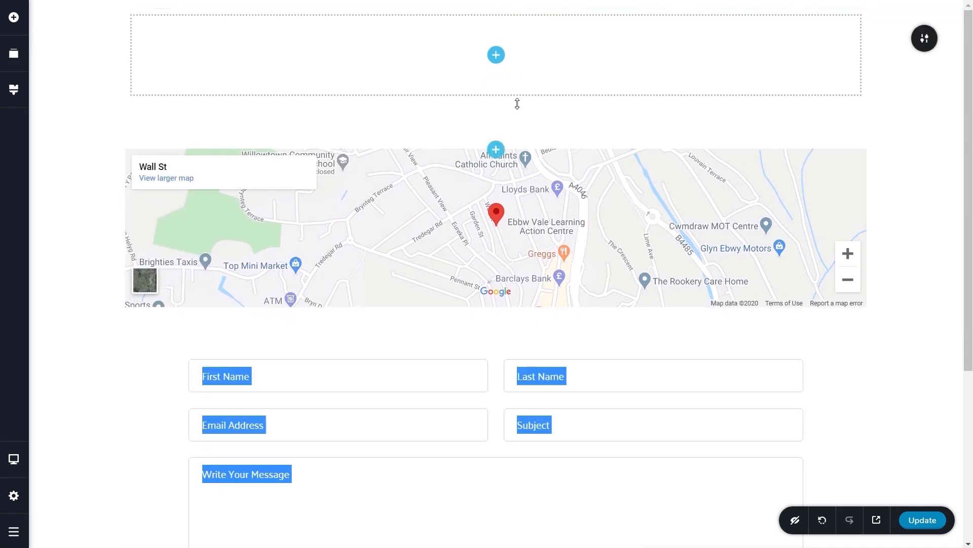
{"action": "mouse_move", "coordinate": [924, 43]}
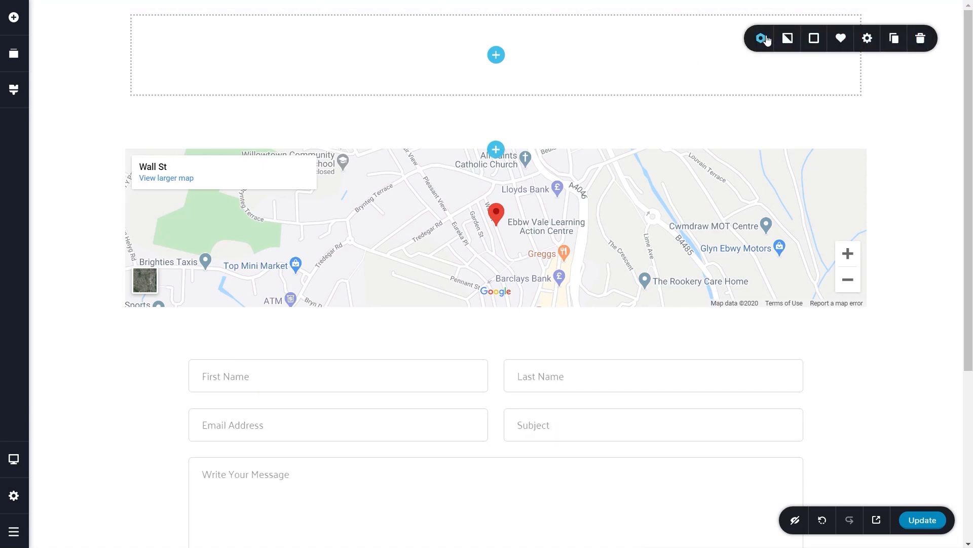
{"action": "left_click", "coordinate": [867, 40]}
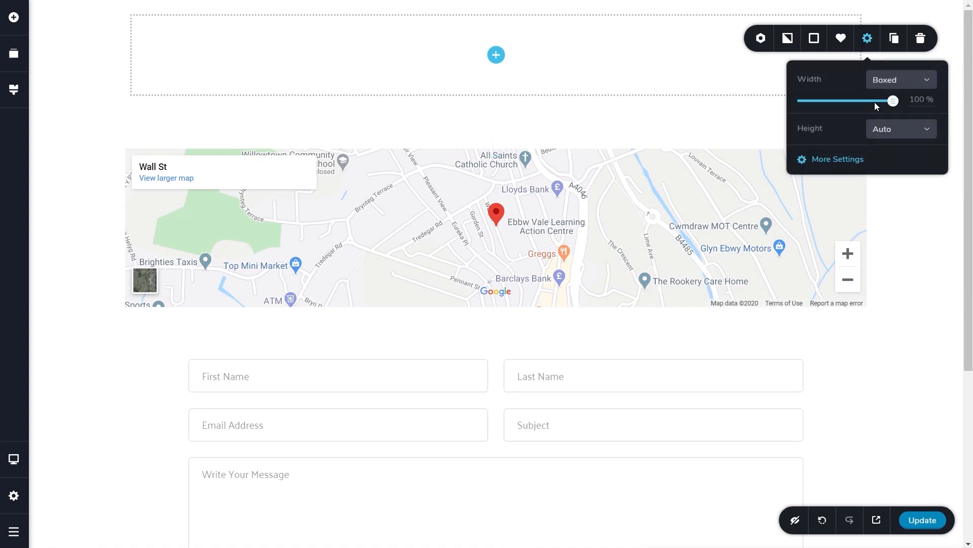
{"action": "left_click", "coordinate": [895, 130]}
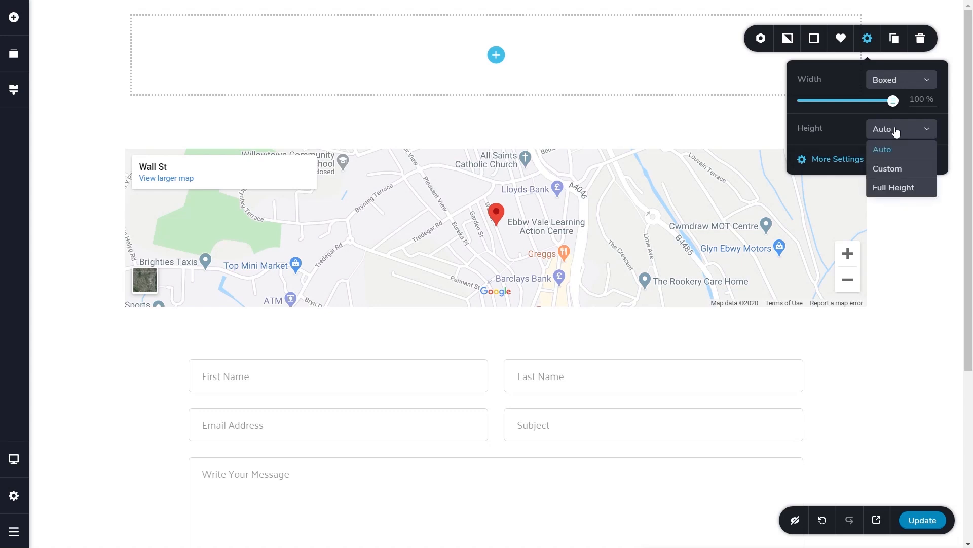
{"action": "left_click", "coordinate": [900, 173]}
{"action": "left_click_drag", "start_coordinate": [872, 157], "coordinate": [813, 159]}
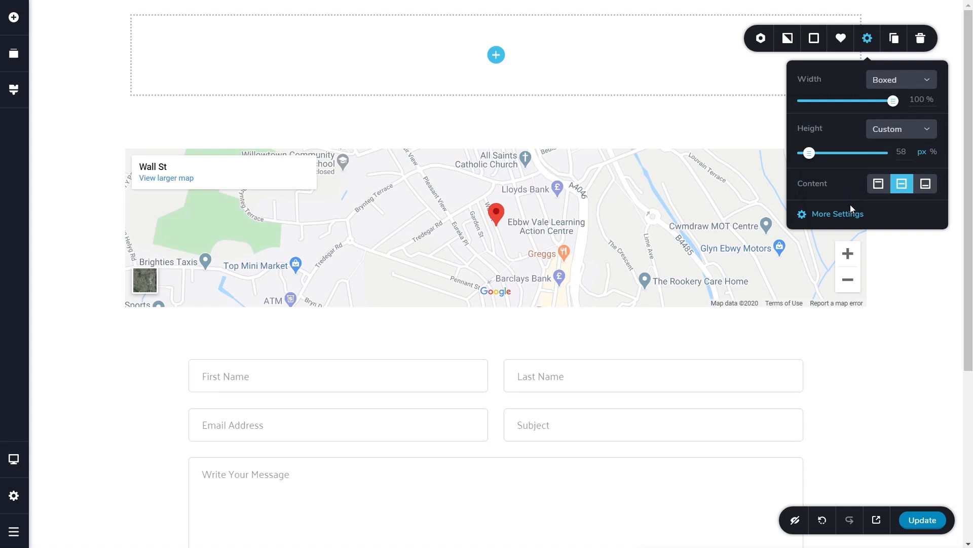
Set the blank block's top padding to 0 px and its bottom padding to 15 px
{"action": "left_click", "coordinate": [842, 220]}
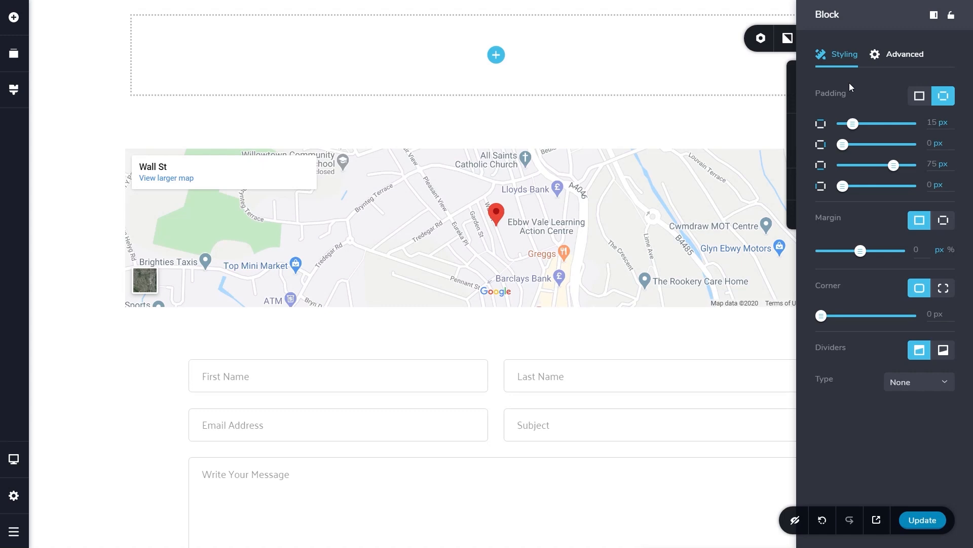
{"action": "left_click_drag", "start_coordinate": [855, 127], "coordinate": [830, 123]}
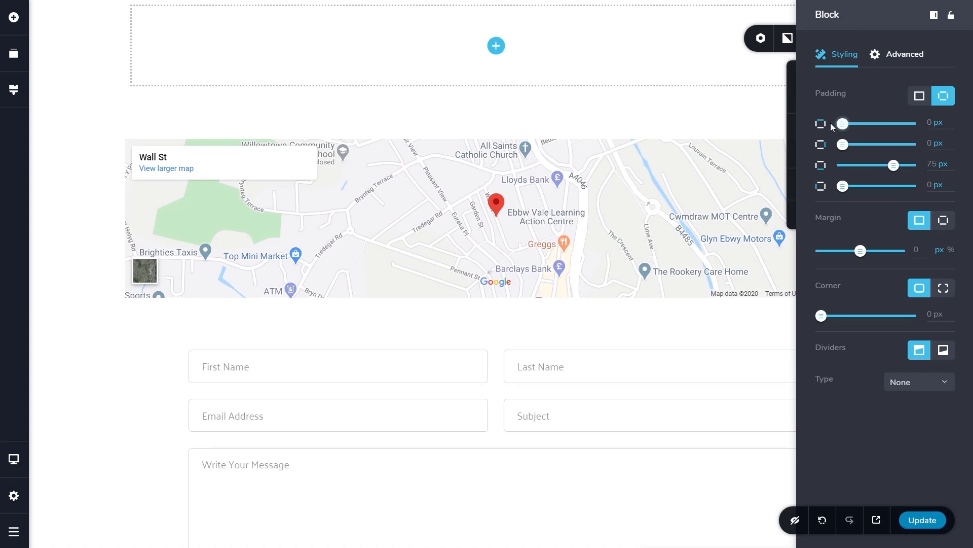
{"action": "left_click_drag", "start_coordinate": [896, 170], "coordinate": [854, 166]}
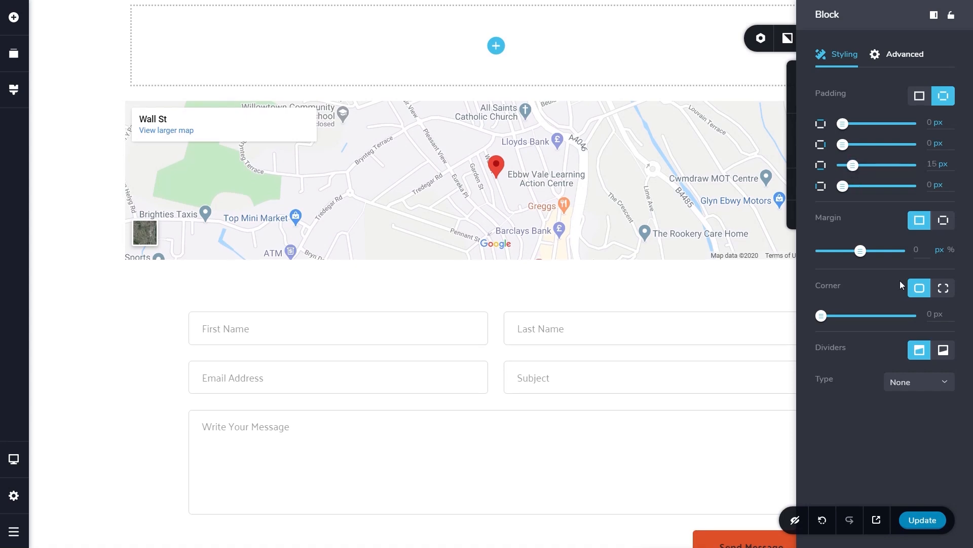
{"action": "left_click", "coordinate": [702, 47]}
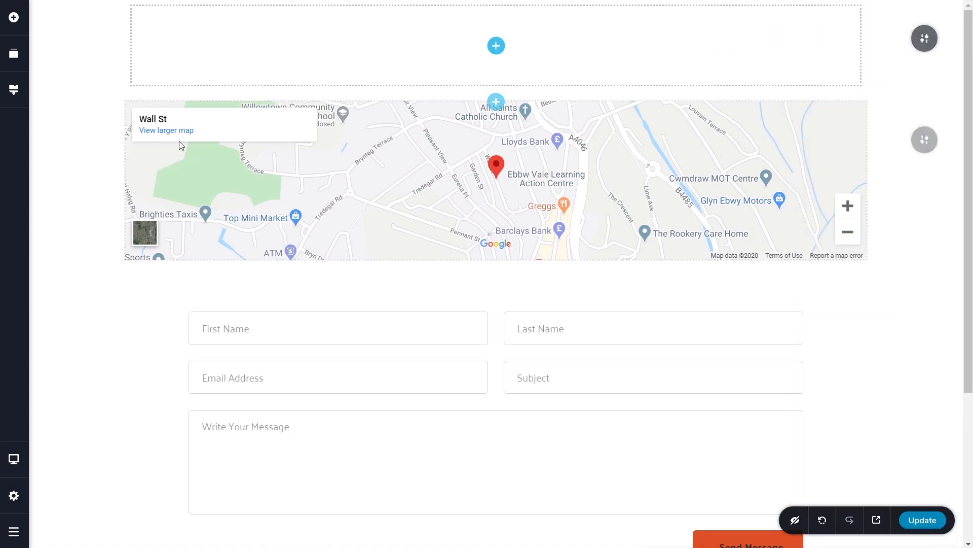
Insert a Menu element into the blank block above the map and have it show the Home and Contact links
{"action": "left_click", "coordinate": [15, 21]}
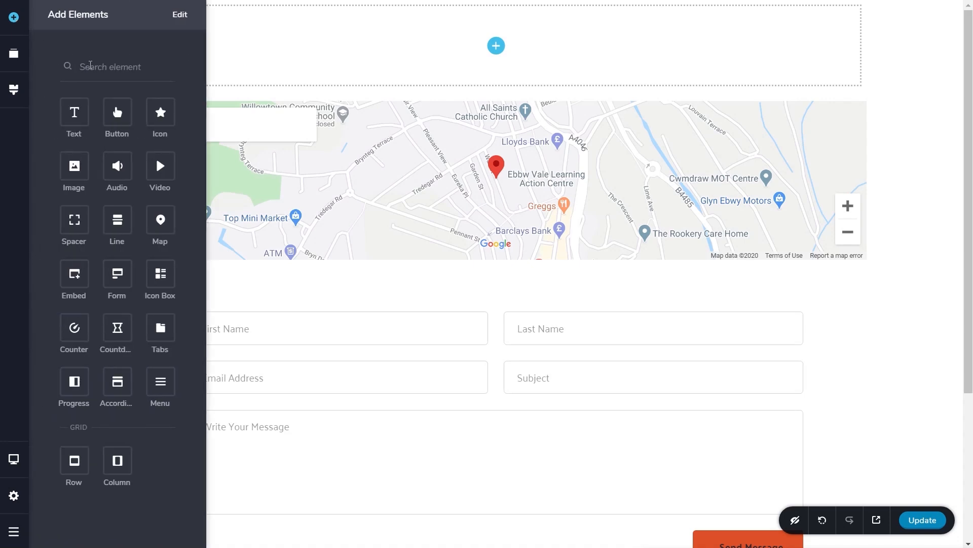
{"action": "type", "text": "menu"}
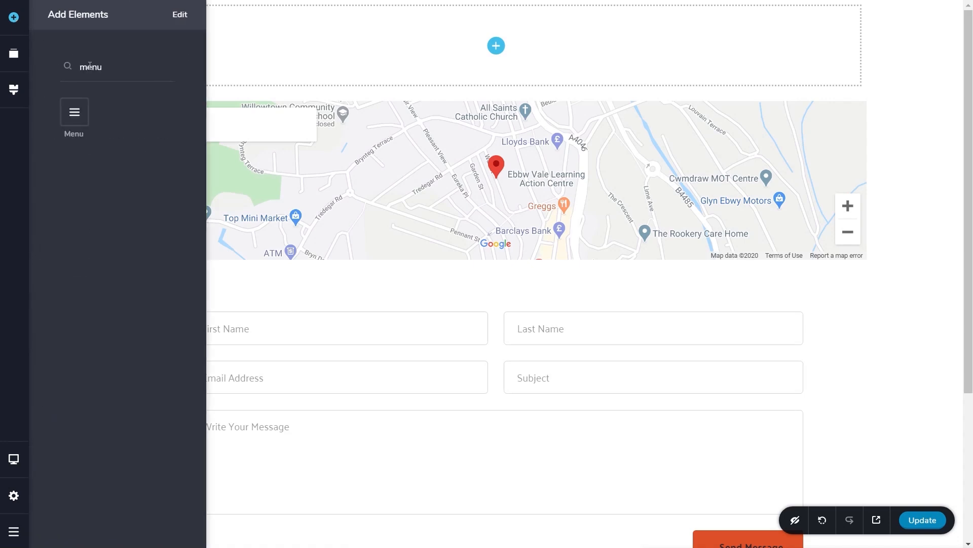
{"action": "left_click_drag", "start_coordinate": [76, 115], "coordinate": [655, 44]}
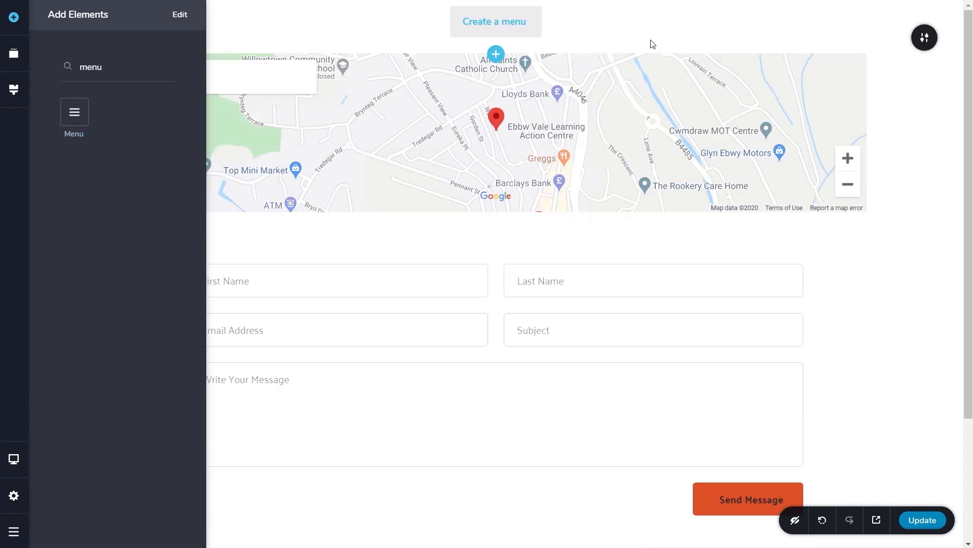
{"action": "left_click", "coordinate": [556, 22]}
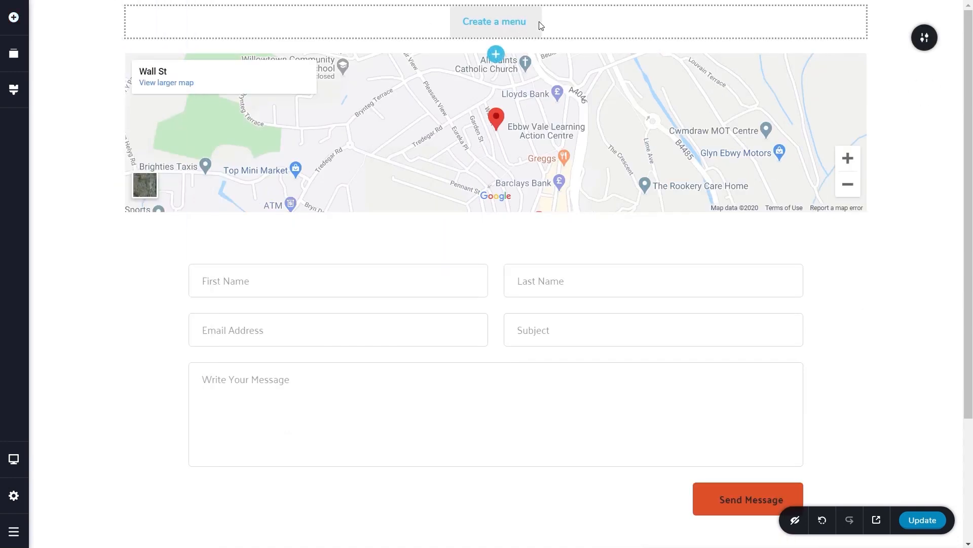
{"action": "left_click", "coordinate": [925, 39]}
{"action": "left_click", "coordinate": [925, 39]}
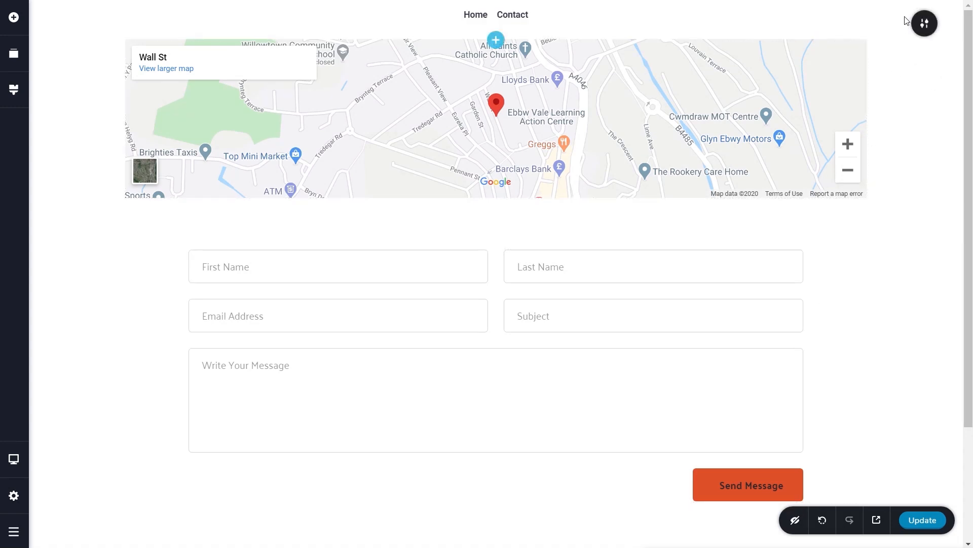
Make the block containing the Home and Contact menu global
{"action": "left_click", "coordinate": [924, 25]}
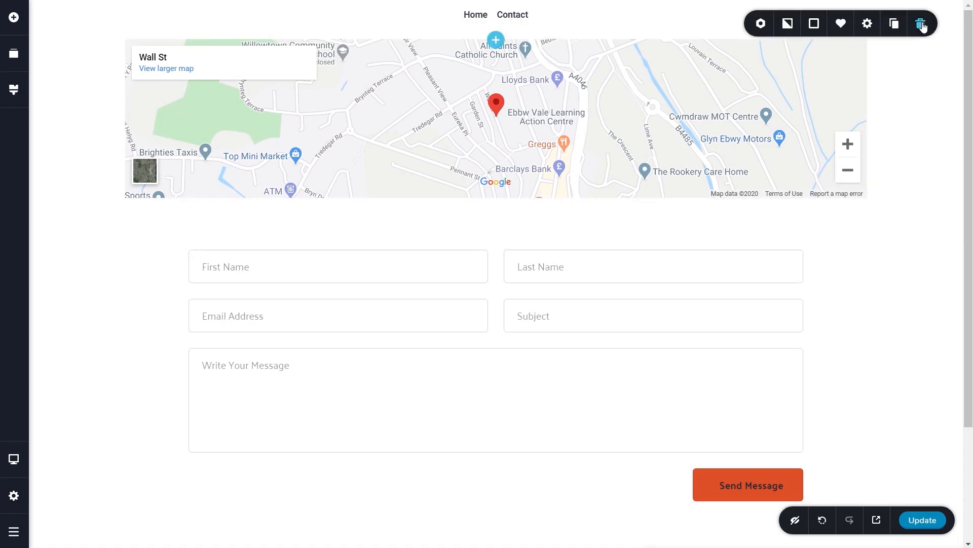
{"action": "left_click", "coordinate": [764, 25]}
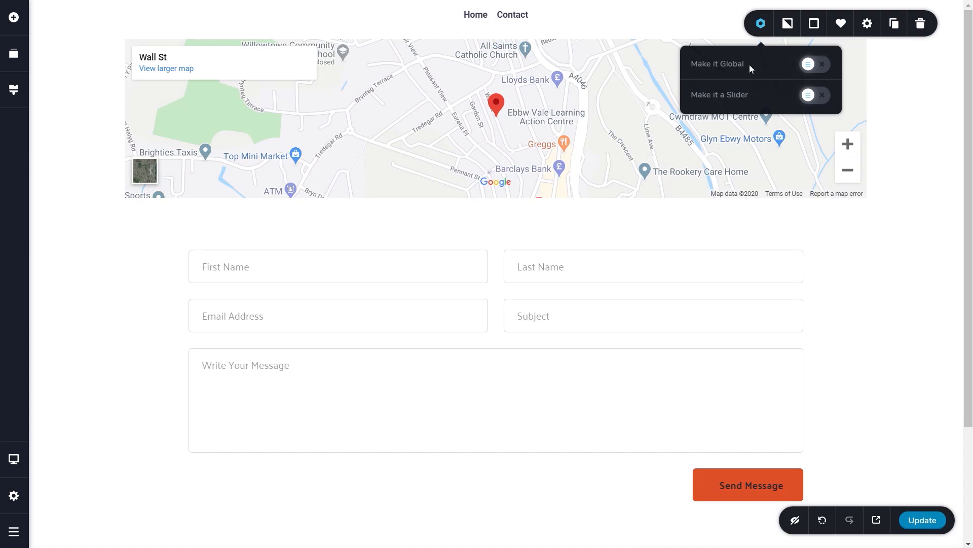
{"action": "left_click", "coordinate": [823, 65]}
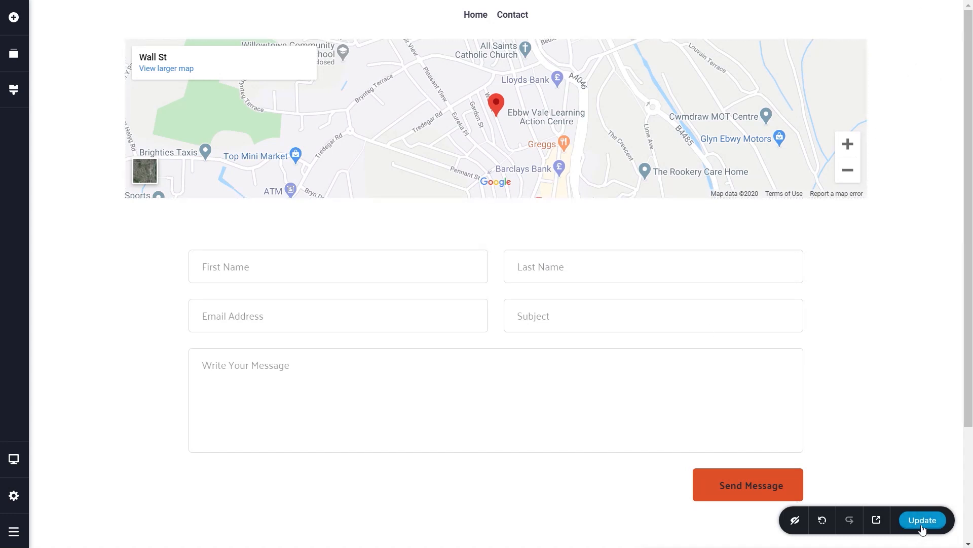
Open the Home page for editing, insert the global Home and Contact menu block, and move it above the hero block
{"action": "left_click", "coordinate": [14, 495]}
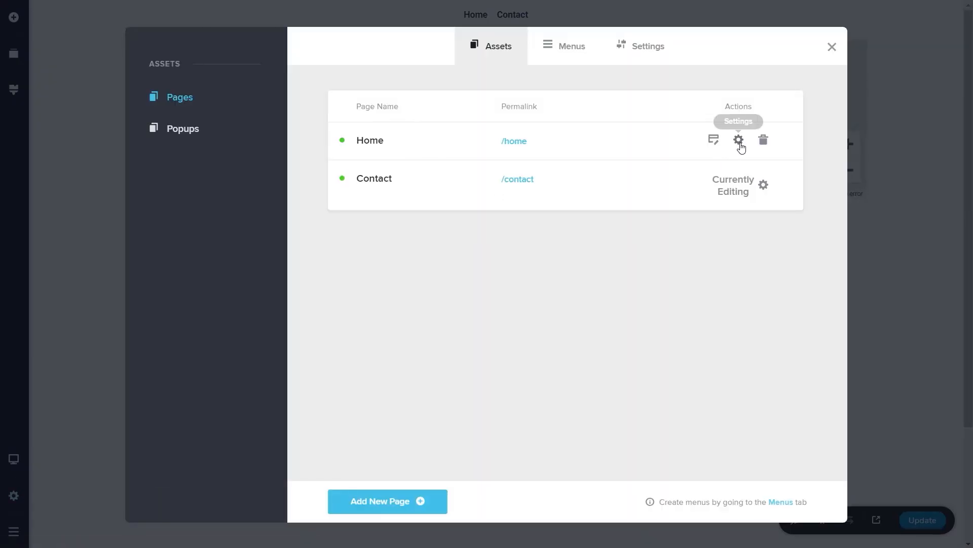
{"action": "left_click", "coordinate": [716, 143]}
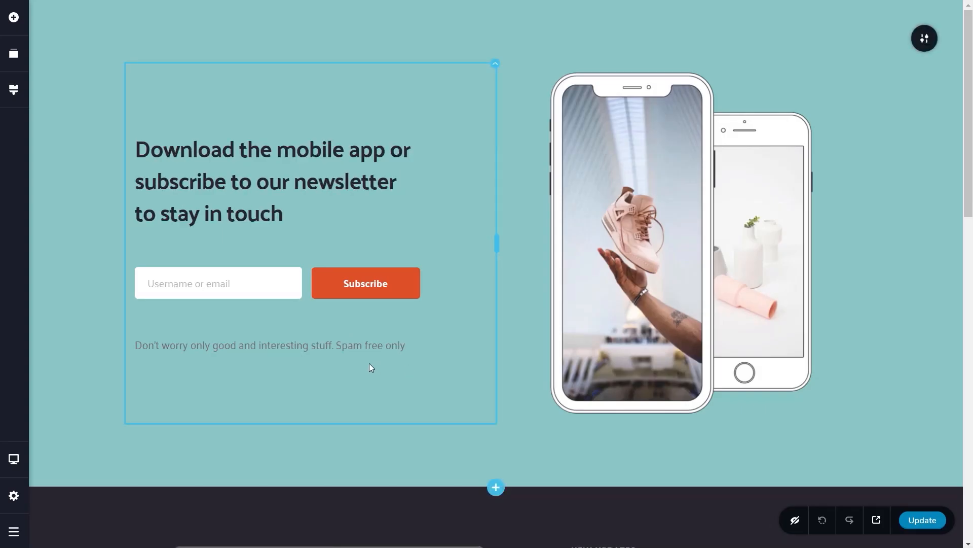
{"action": "left_click", "coordinate": [496, 489]}
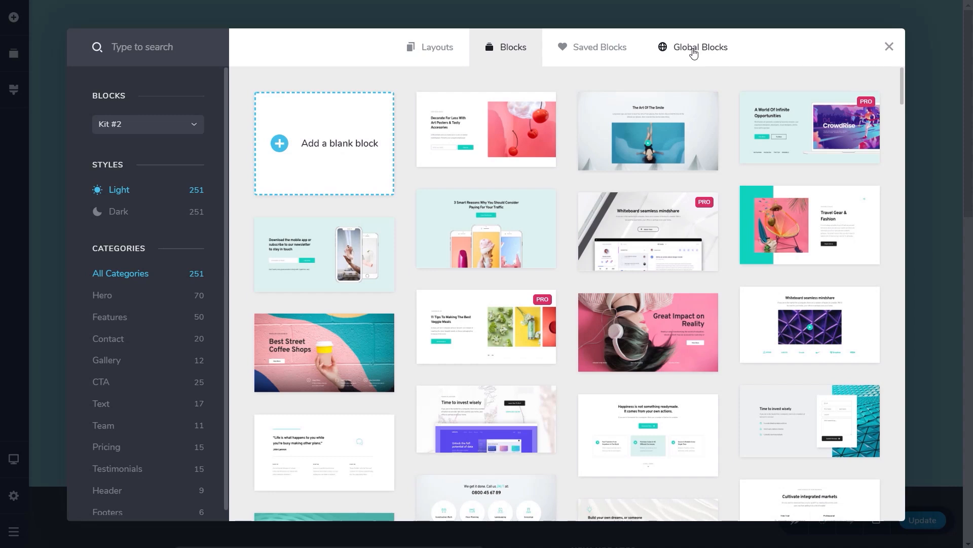
{"action": "left_click", "coordinate": [693, 50]}
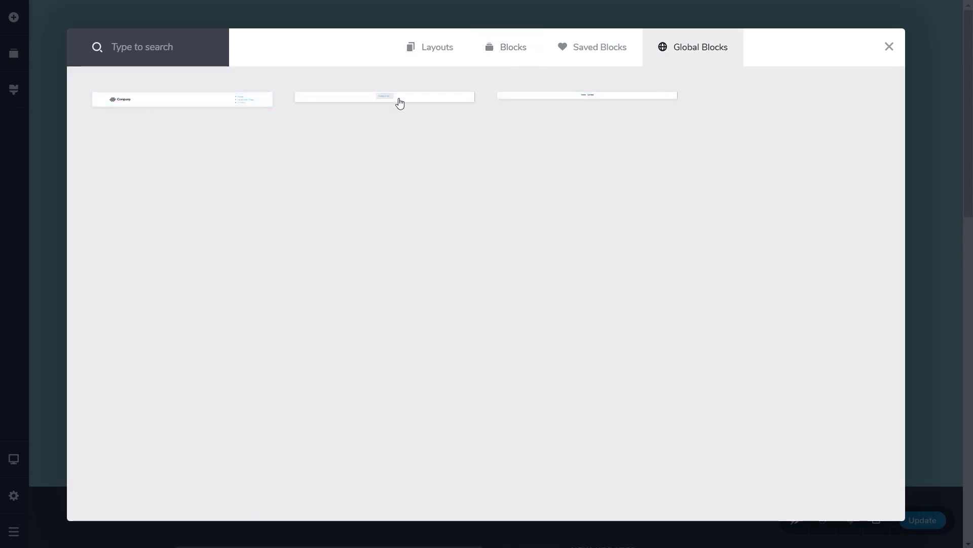
{"action": "left_click", "coordinate": [613, 101]}
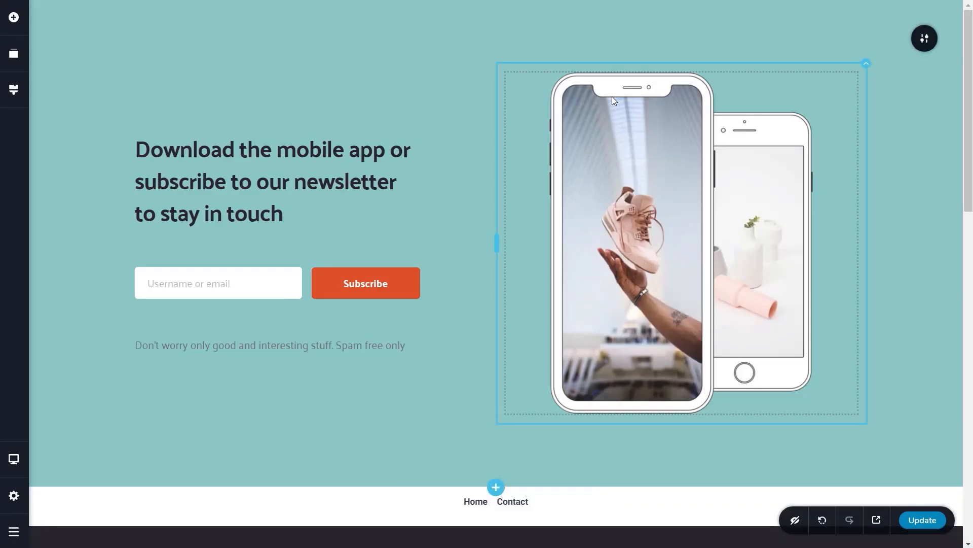
{"action": "left_click", "coordinate": [13, 55]}
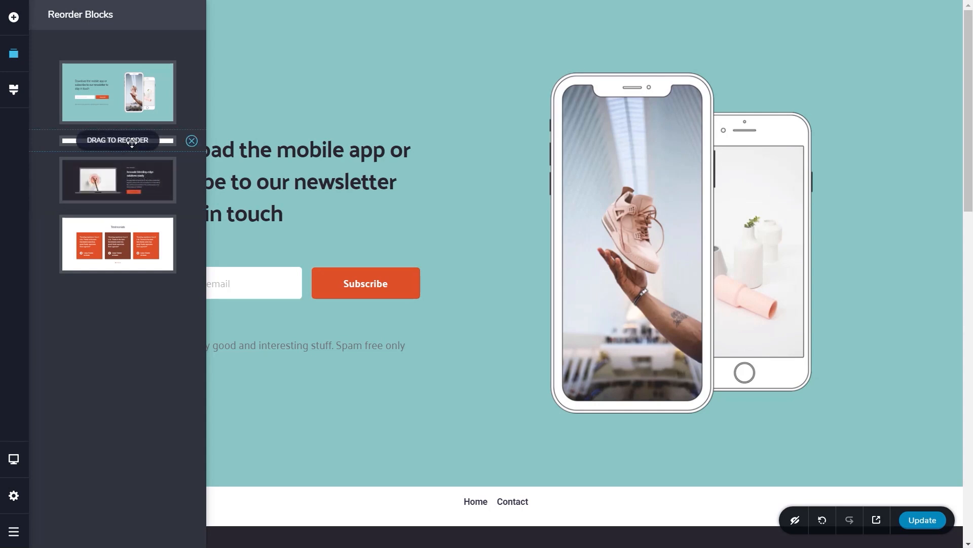
{"action": "left_click_drag", "start_coordinate": [128, 126], "coordinate": [129, 59]}
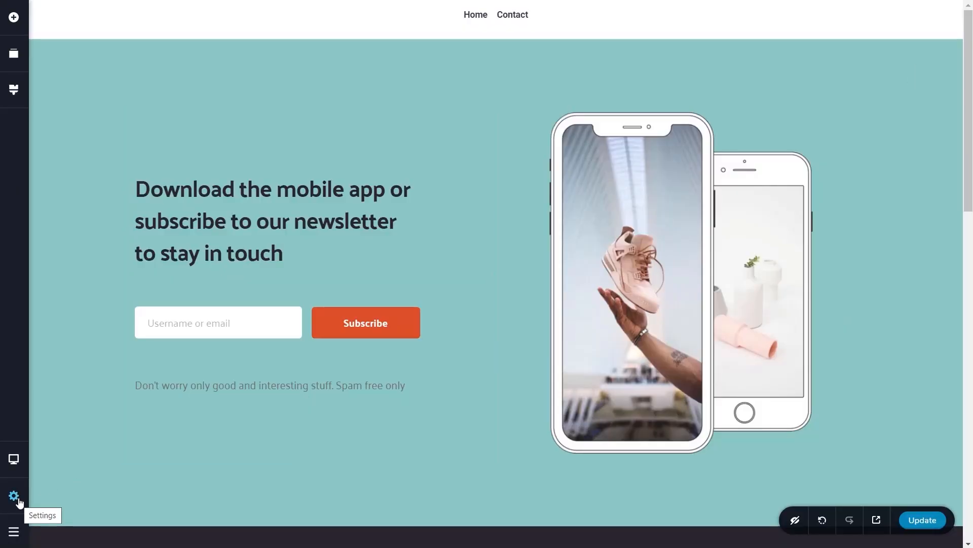
Return to the project dashboard and download the WPTuts project through the Export HTML publishing option
{"action": "left_click", "coordinate": [15, 532]}
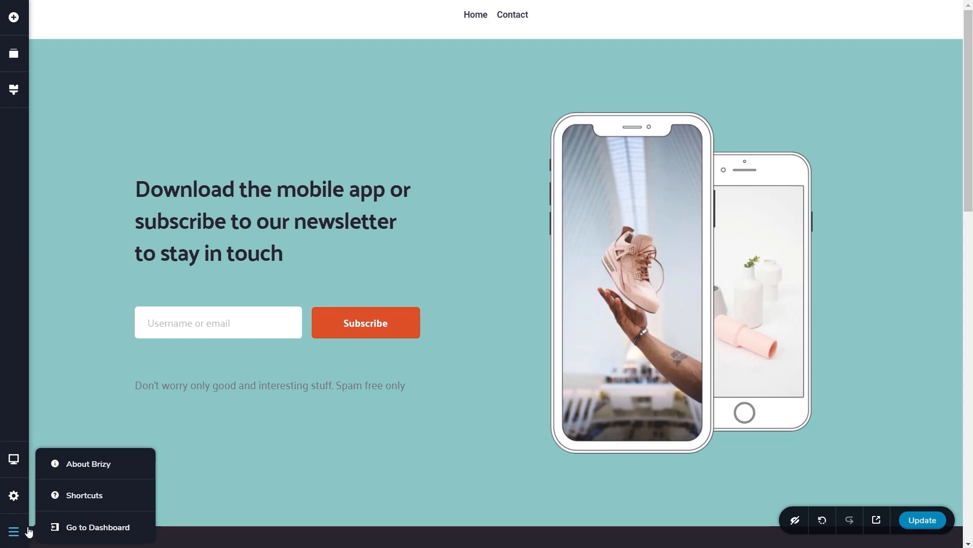
{"action": "left_click", "coordinate": [80, 527]}
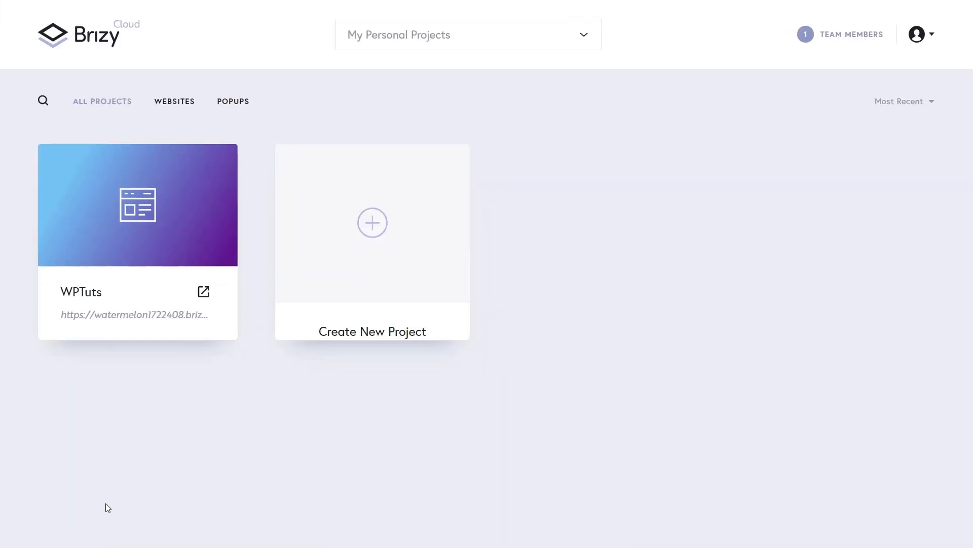
{"action": "mouse_move", "coordinate": [202, 243]}
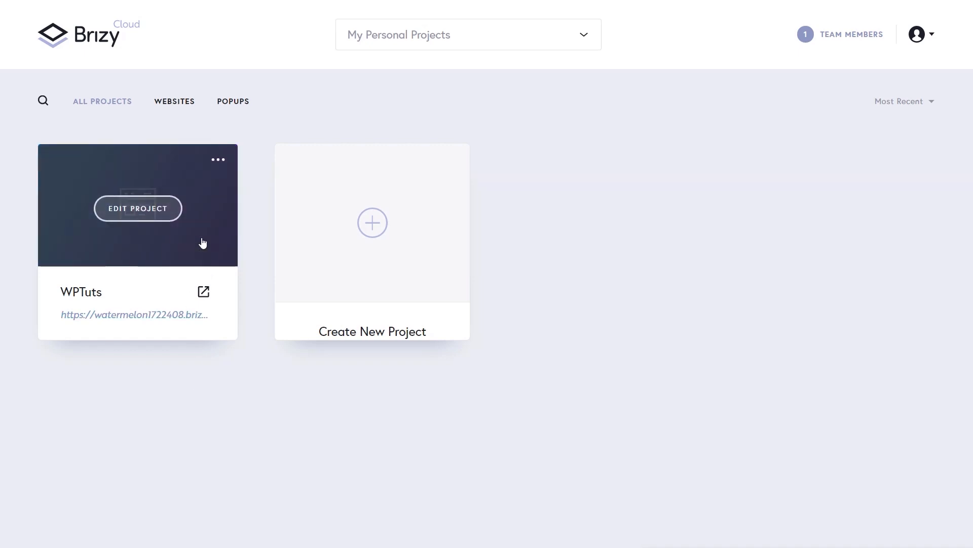
{"action": "left_click", "coordinate": [221, 161]}
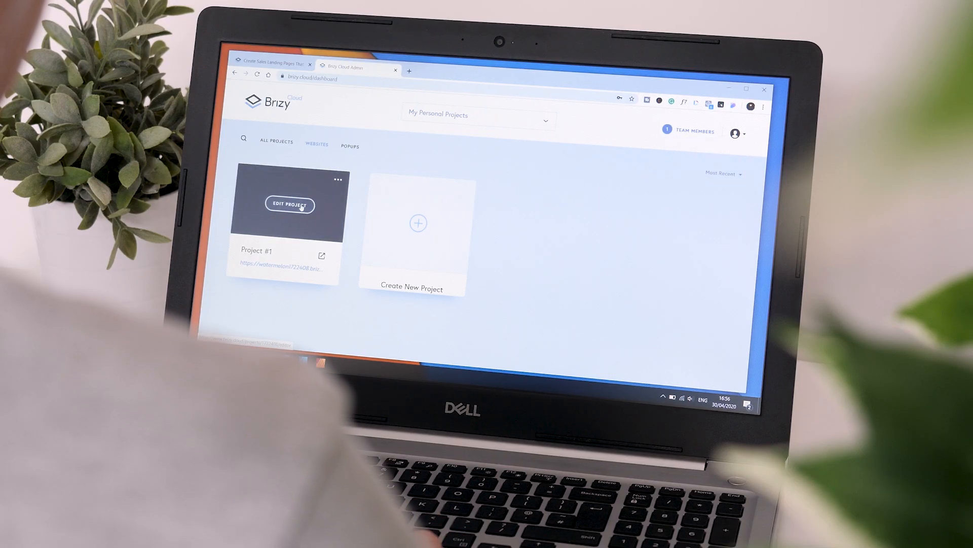
{"action": "left_click", "coordinate": [338, 180]}
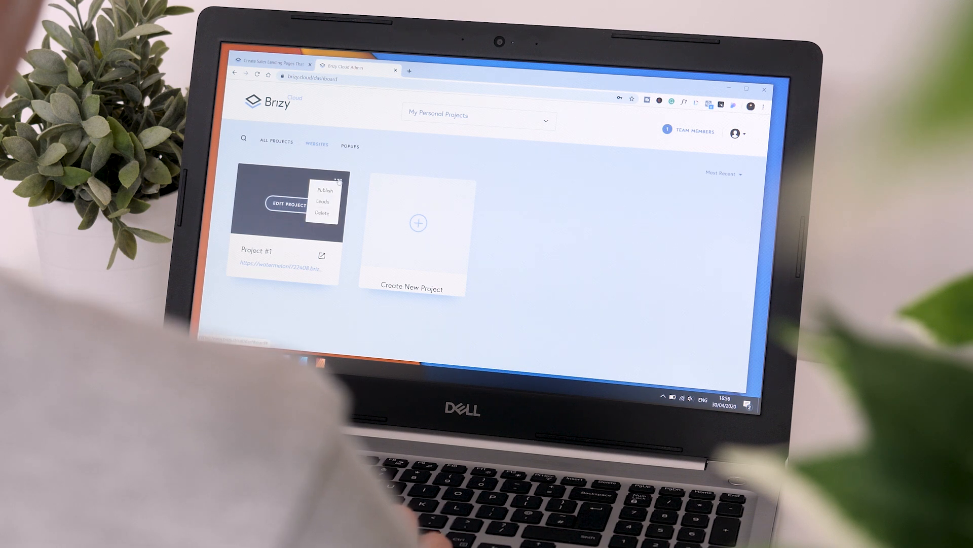
{"action": "left_click", "coordinate": [325, 190]}
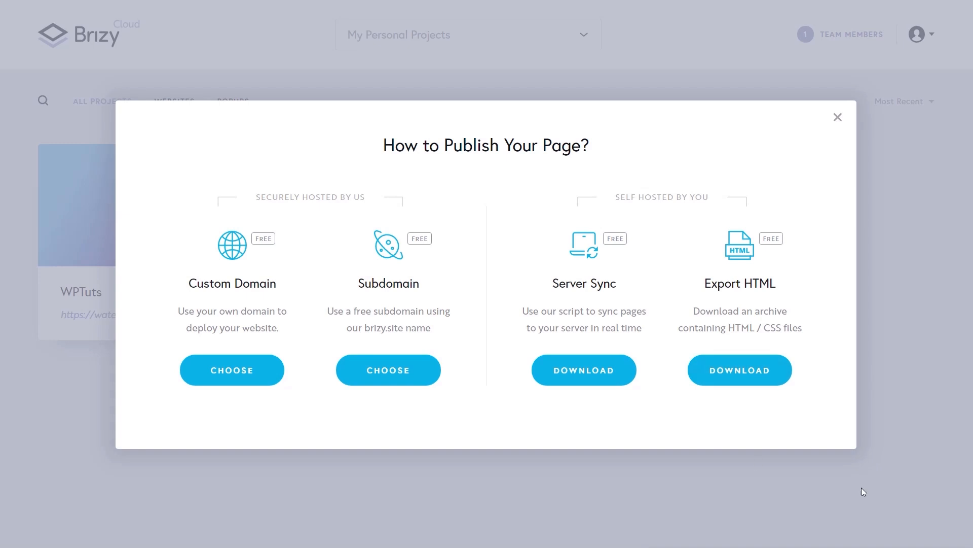
{"action": "left_click", "coordinate": [741, 372]}
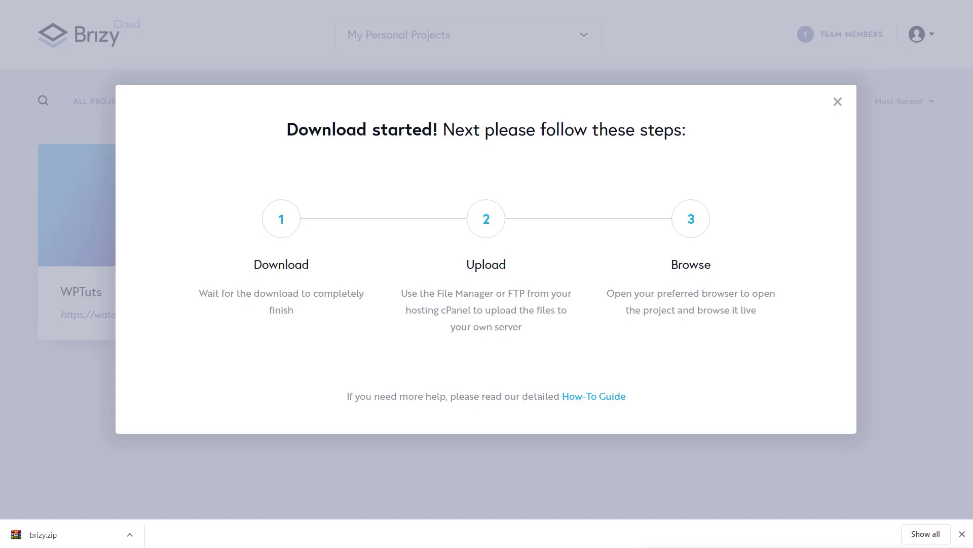
Open the downloaded brizy.zip archive in WinRAR, inspect its assets and img folders, and close the archive
{"action": "left_click", "coordinate": [73, 538]}
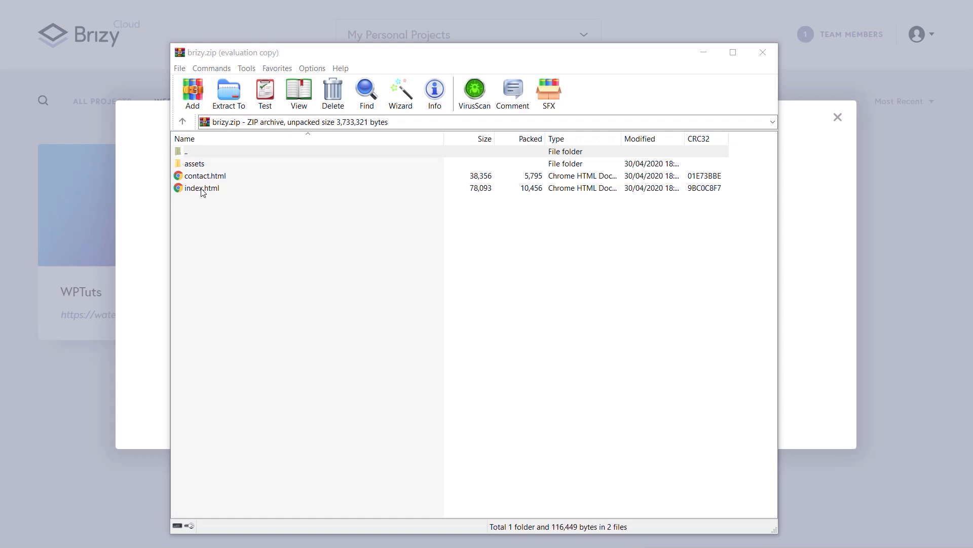
{"action": "double_click", "coordinate": [195, 167]}
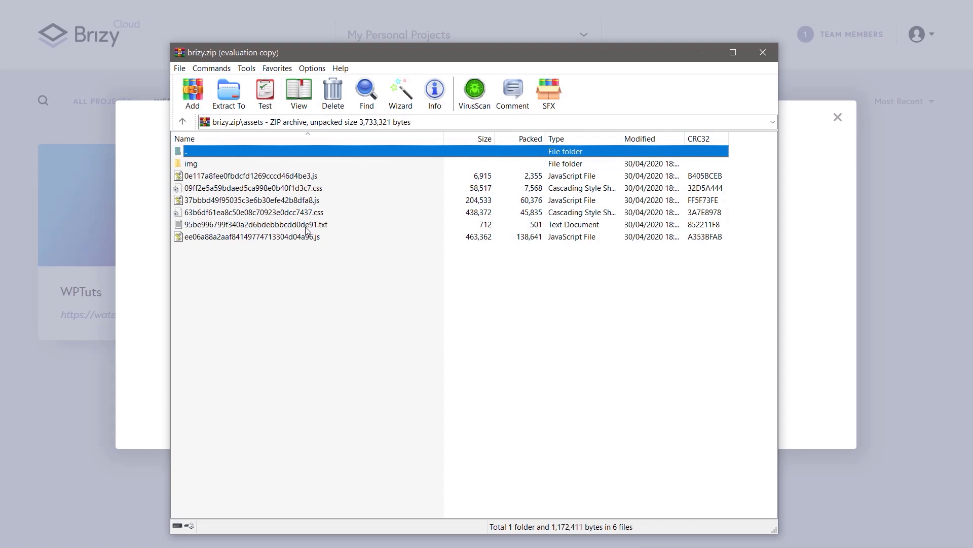
{"action": "double_click", "coordinate": [185, 164]}
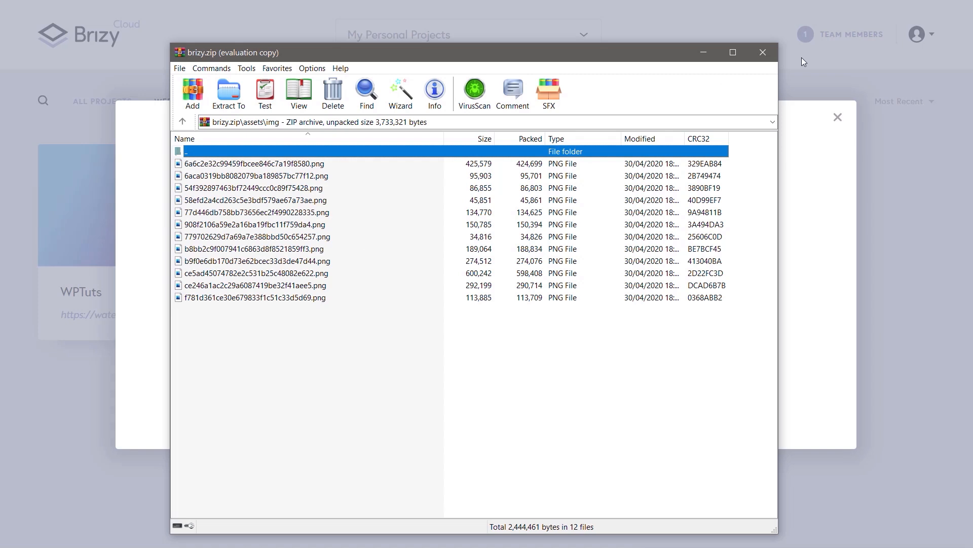
{"action": "left_click", "coordinate": [768, 53]}
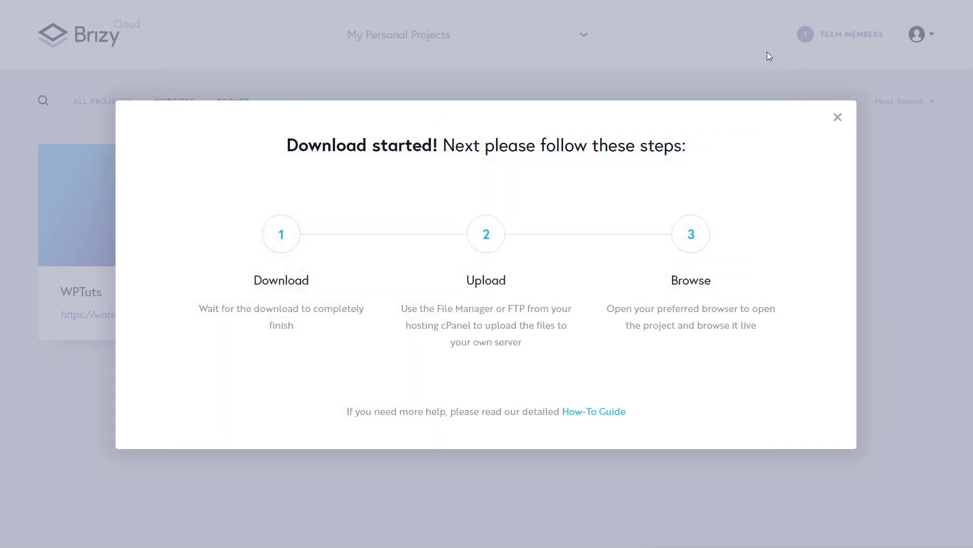